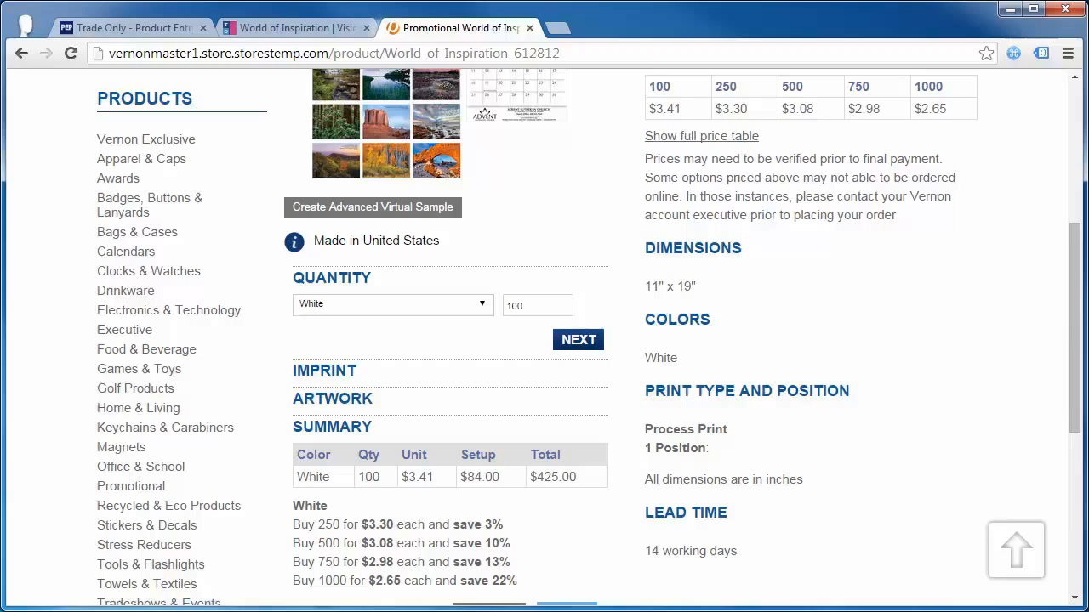
- Bring up the full product list in Trade Only PEP
scroll(70, 298, "up", 4)
scroll(77, 301, "down", 2)
scroll(670, 375, "down", 2)
left_click(131, 27)
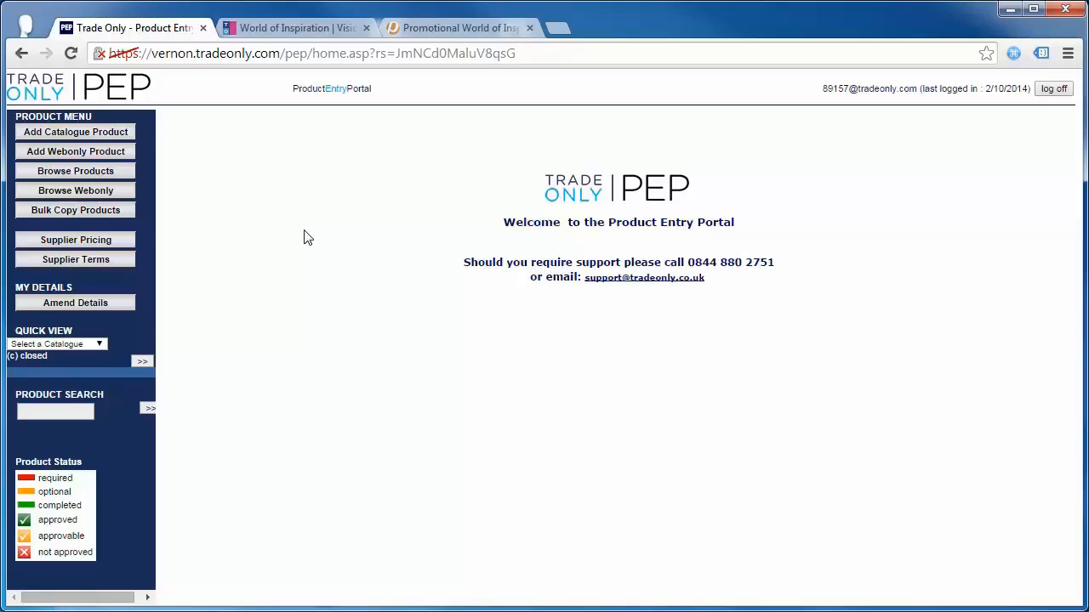
left_click(79, 173)
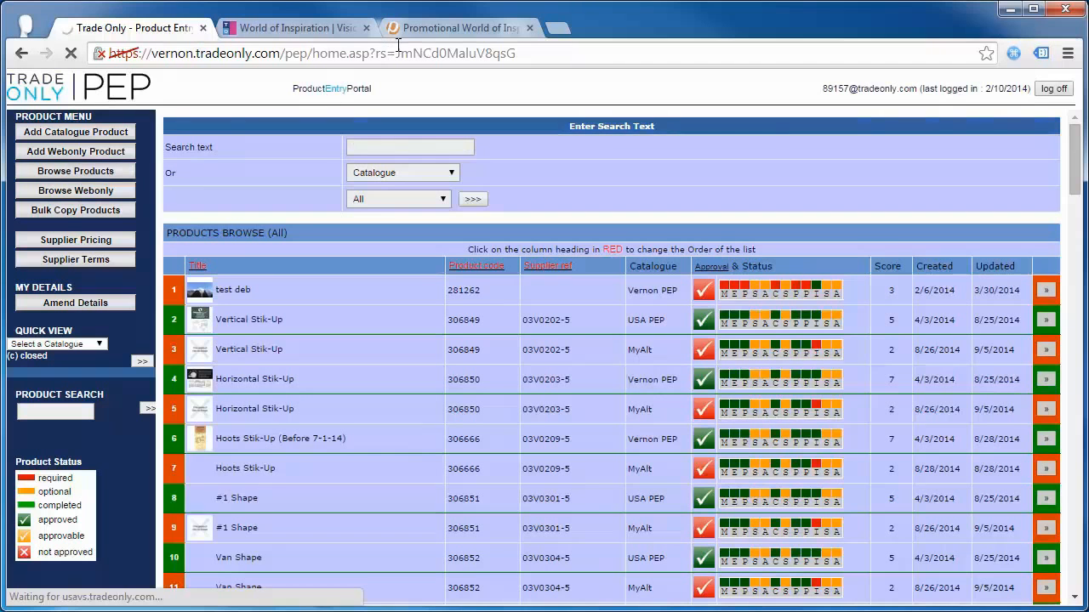
- Copy product code 306734 from the storefront page and paste it into the PEP search
left_click(426, 29)
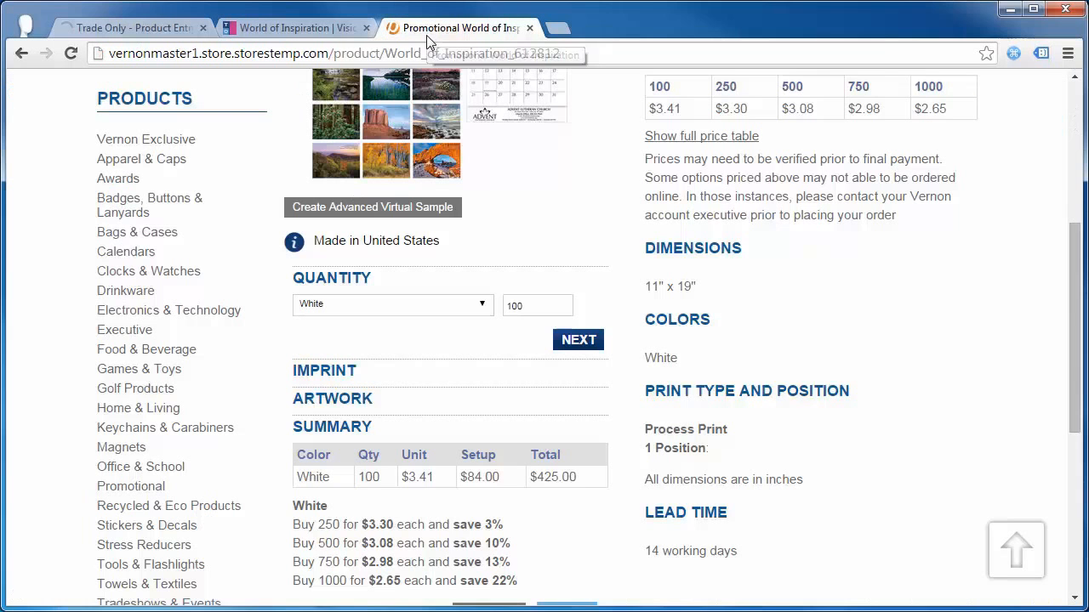
scroll(791, 251, "up", 2)
left_click_drag(721, 102, 650, 99)
key("ctrl+c")
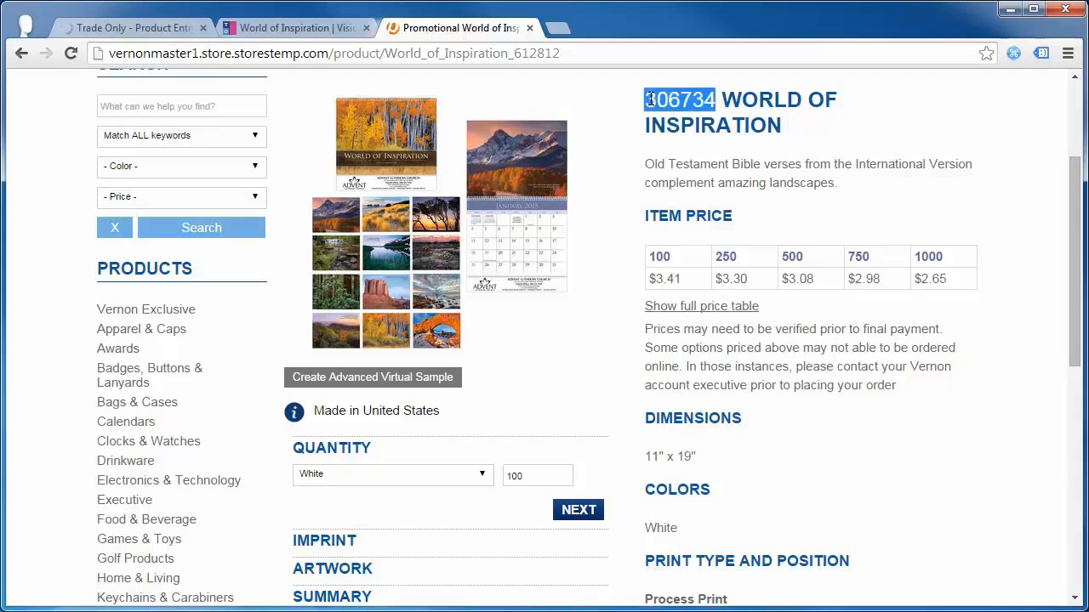
left_click(136, 24)
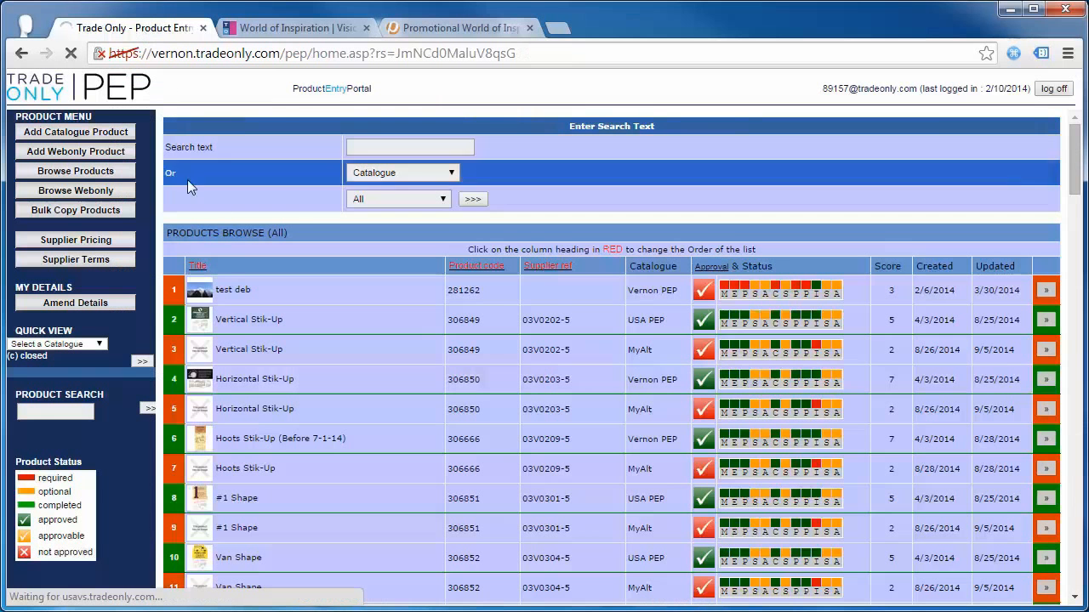
left_click(372, 149)
key("ctrl+v")
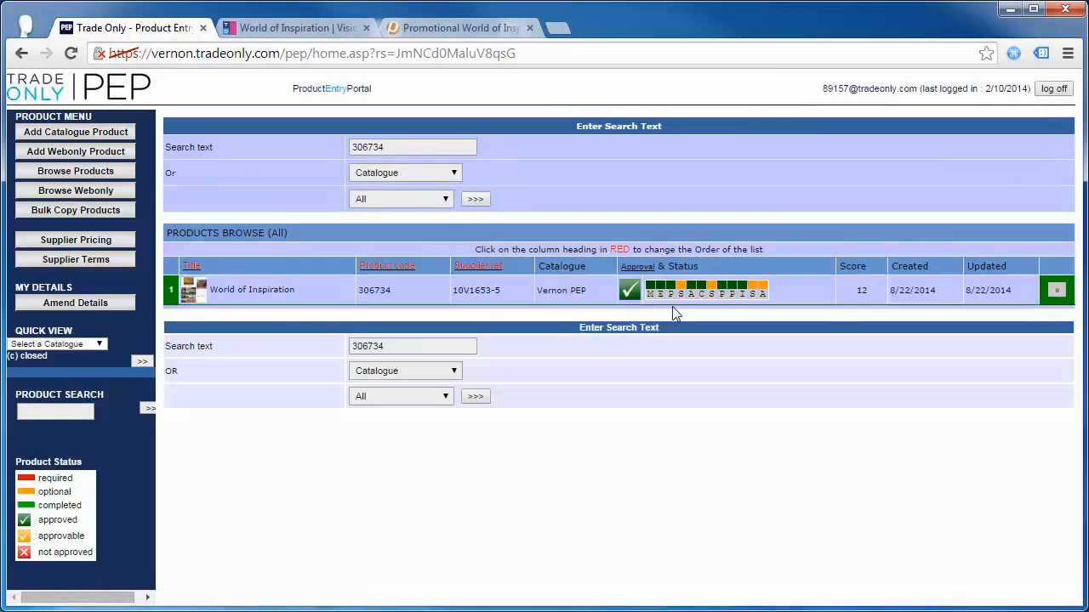
- Open the World of Inspiration (306734) record from the search results
left_click(652, 294)
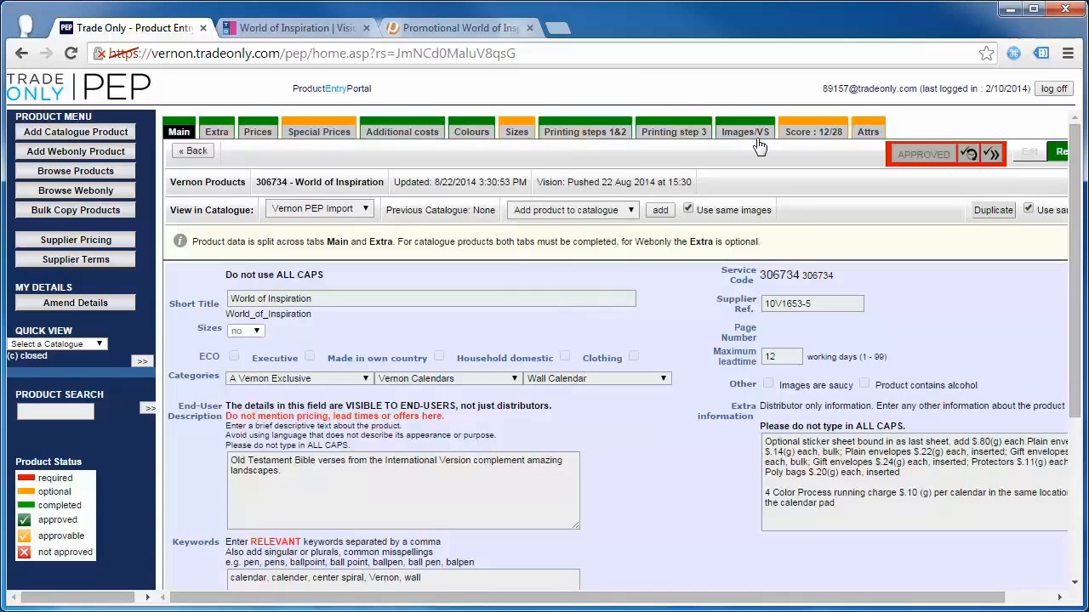
mouse_move(868, 132)
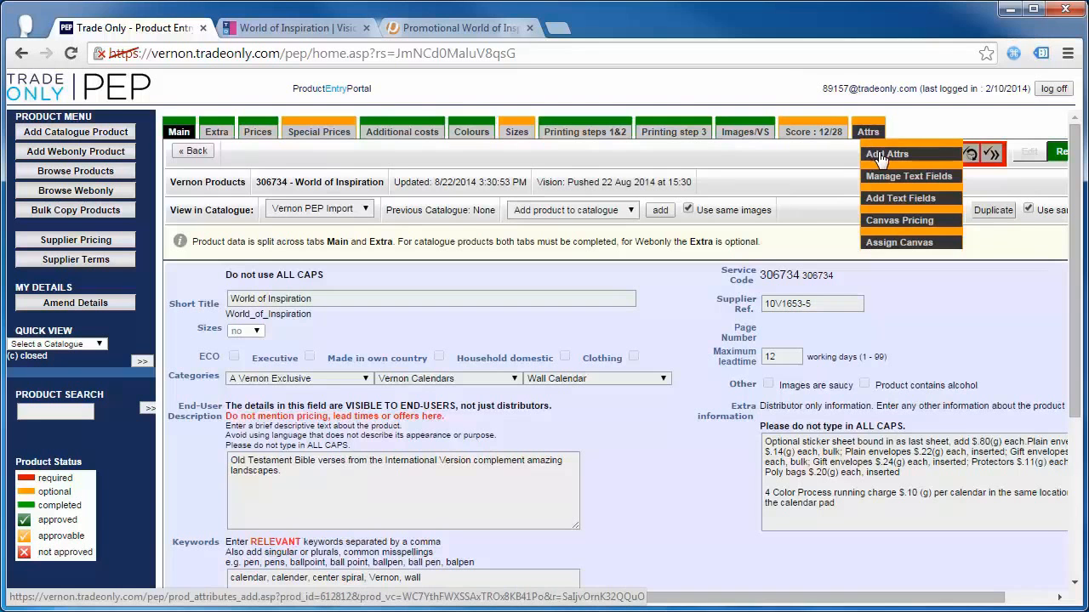
- Go to Add Attrs, tick Don't show again and agree to the terms
left_click(882, 158)
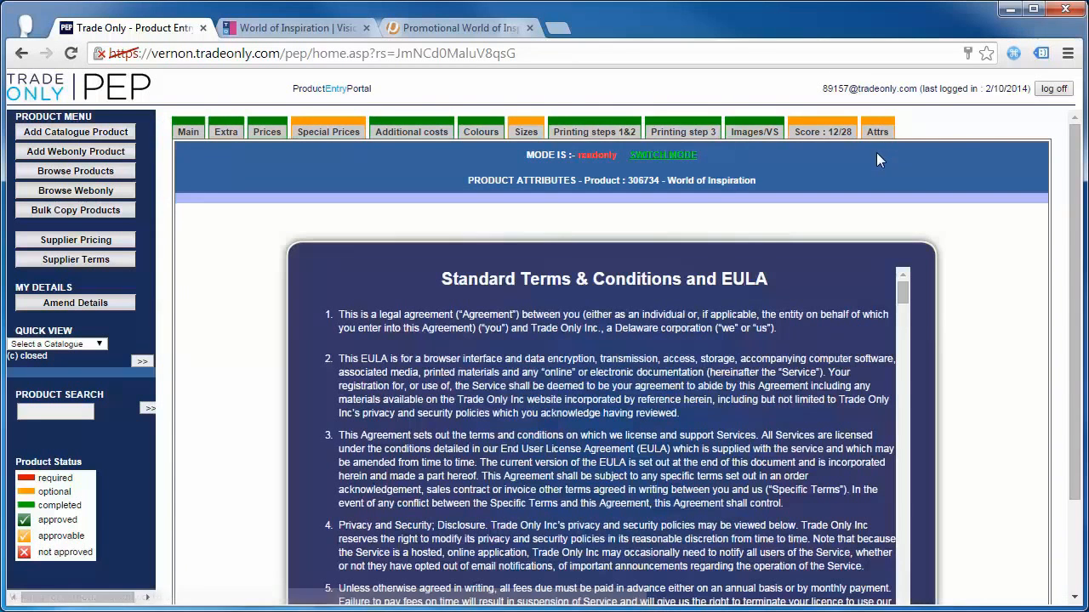
scroll(935, 199, "down", 2)
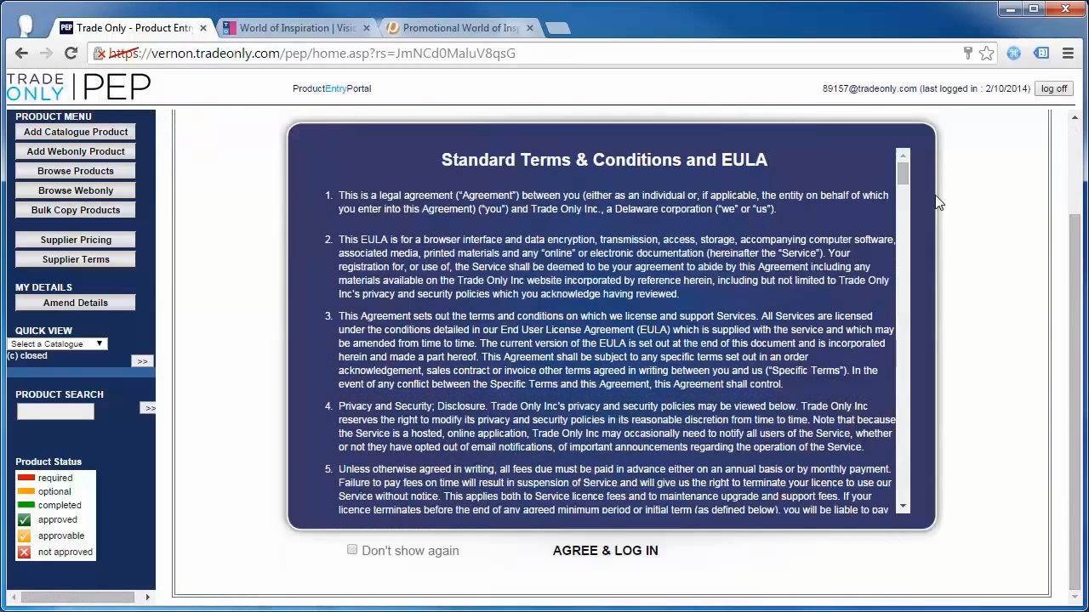
left_click(353, 550)
left_click(587, 550)
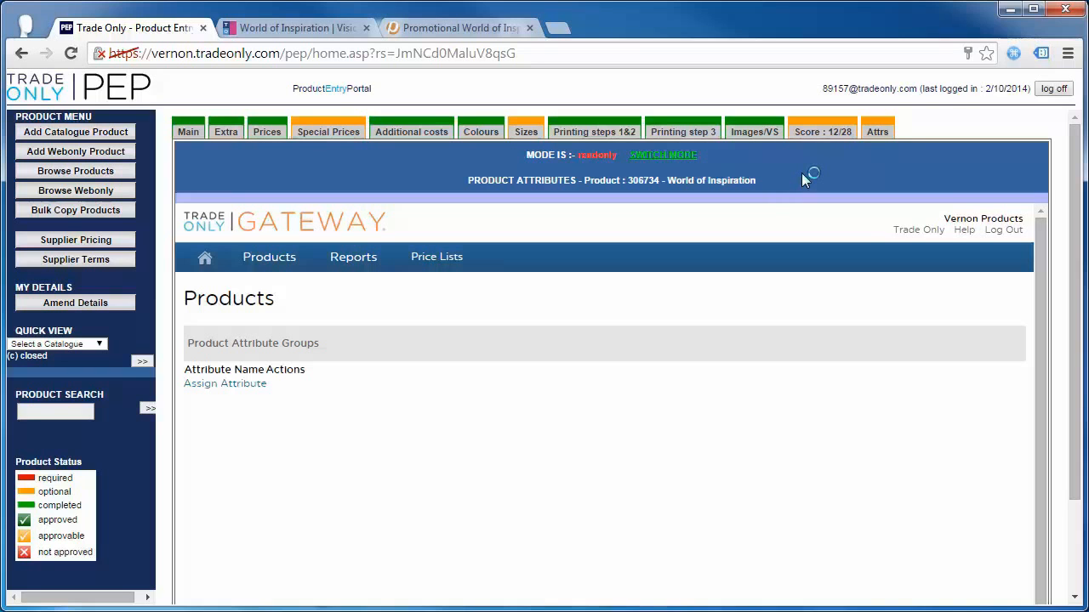
mouse_move(872, 137)
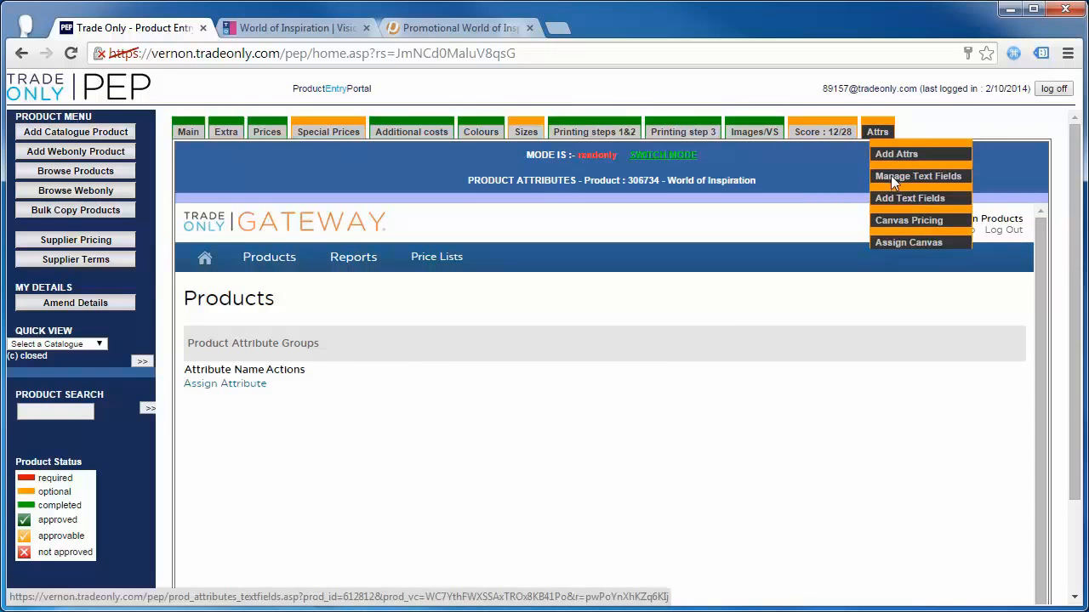
- Start a new text field titled 'Name on Calendar' with default text 'Name Here'
left_click(893, 182)
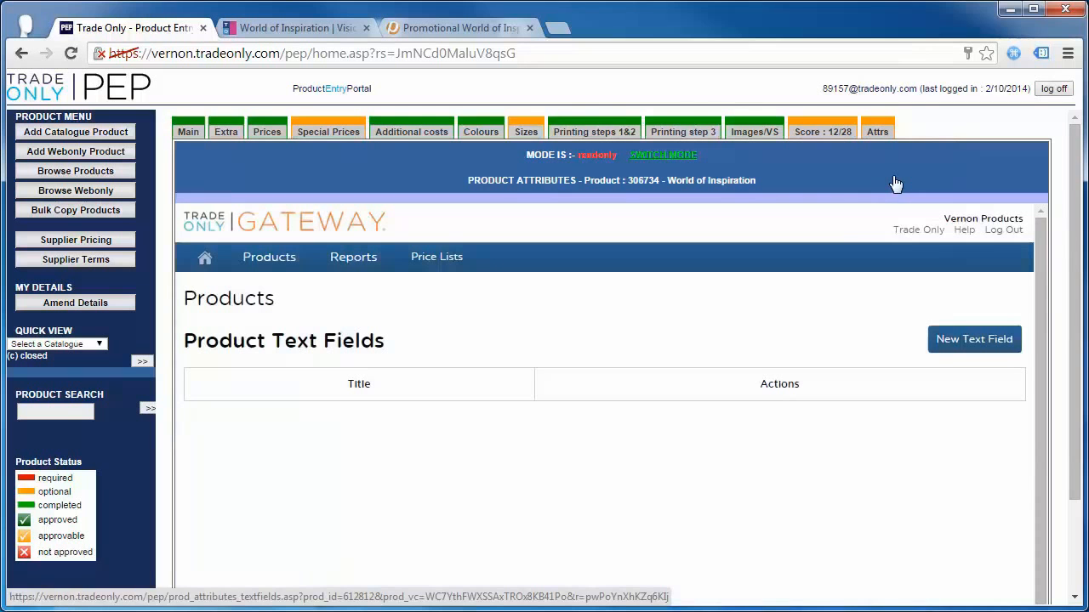
left_click(955, 345)
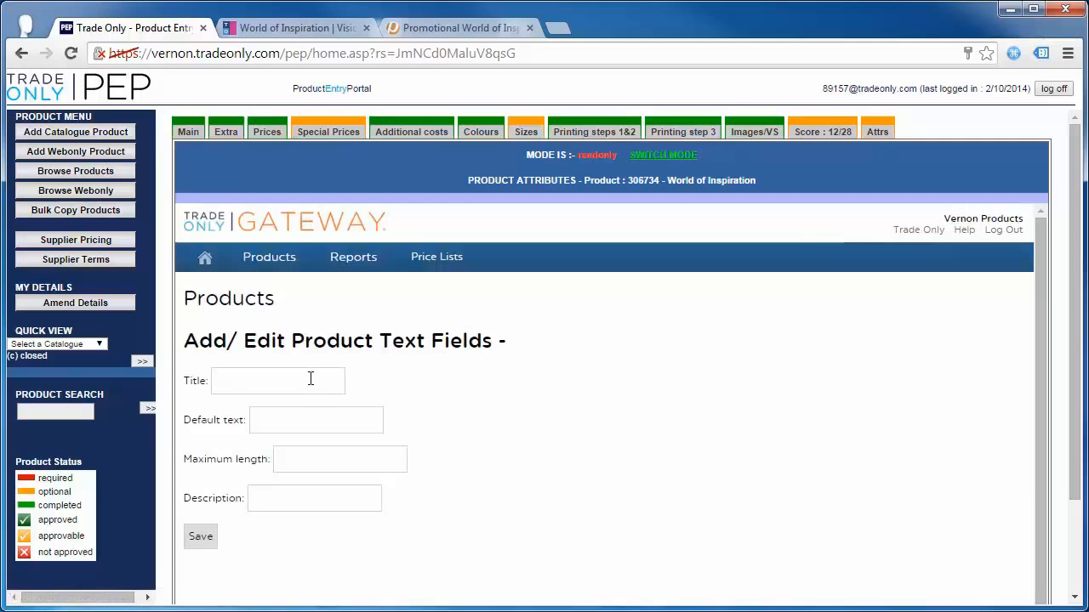
left_click(311, 378)
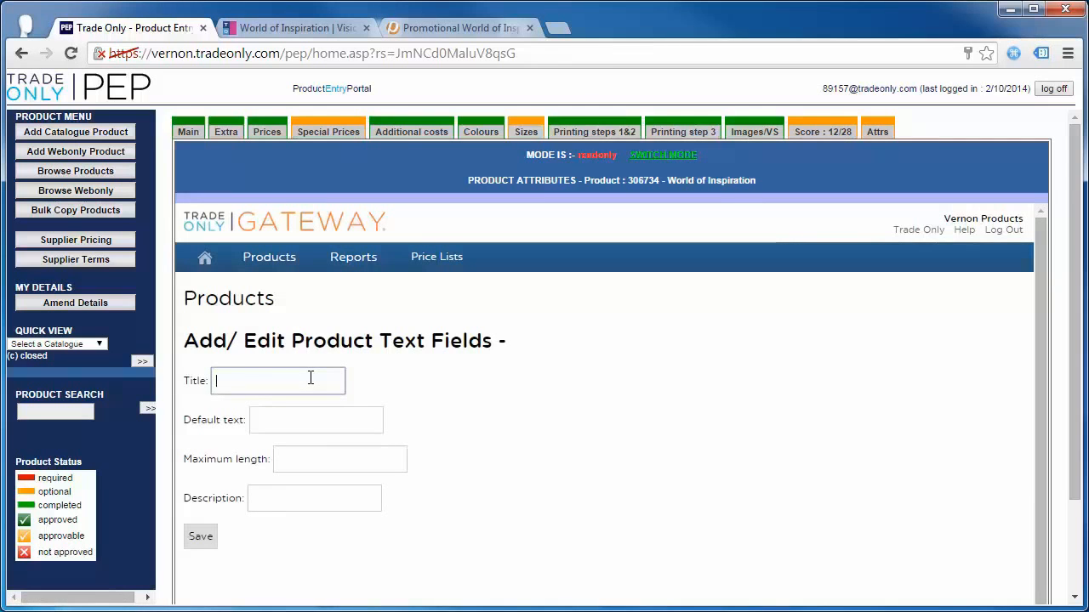
type("Name on Calendar")
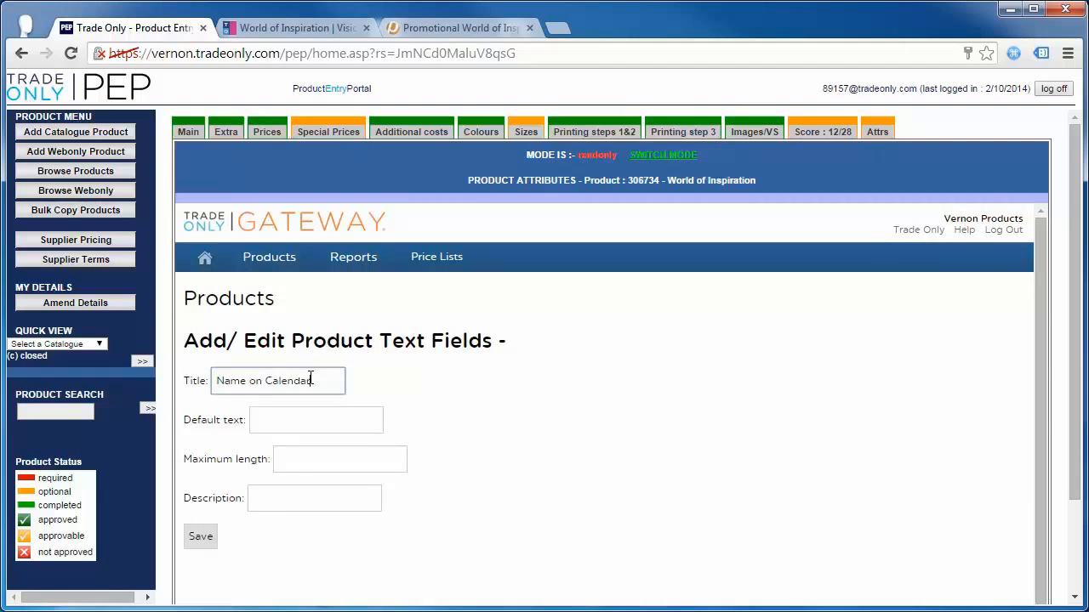
left_click(314, 420)
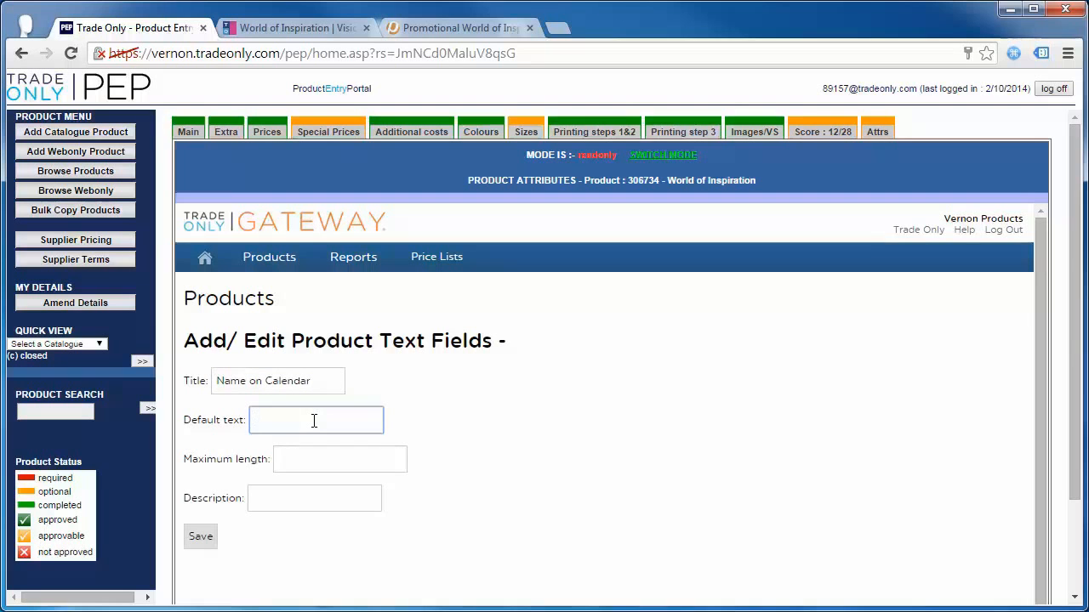
type("Bryan")
key("BackSpace")
key("BackSpace")
key("BackSpace")
key("BackSpace")
key("BackSpace")
type("Name Here")
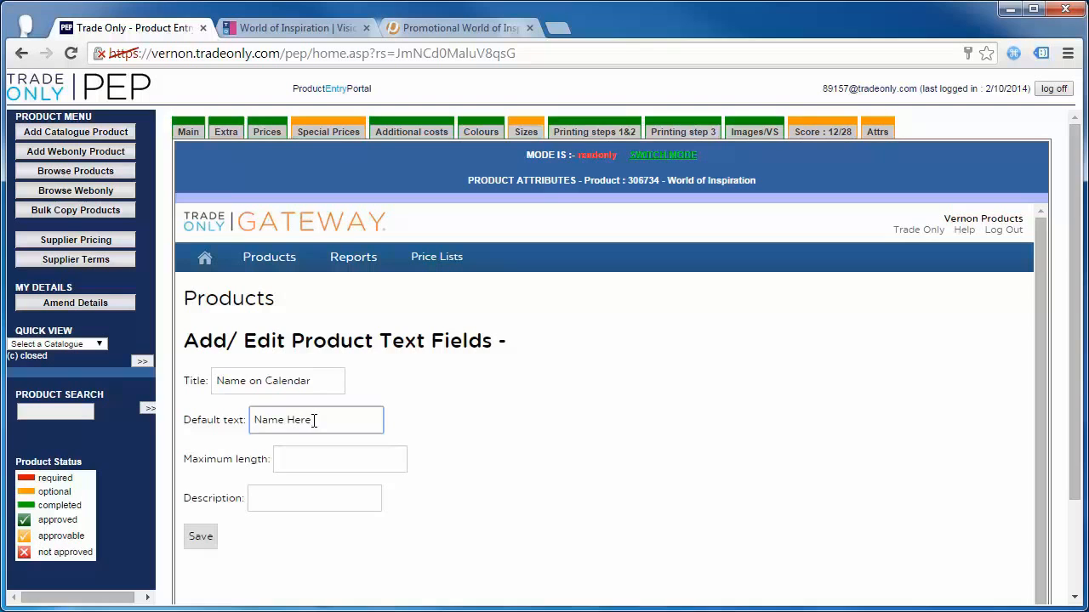
- Give the text field a maximum length of 30 and save it
left_click(304, 466)
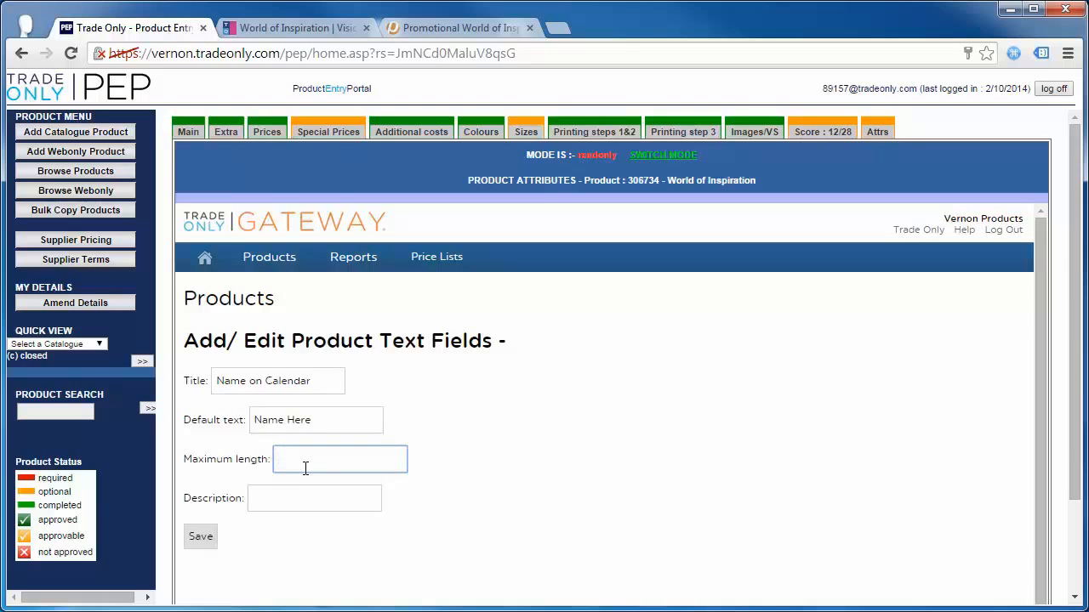
type("30")
left_click(332, 523)
left_click(324, 496)
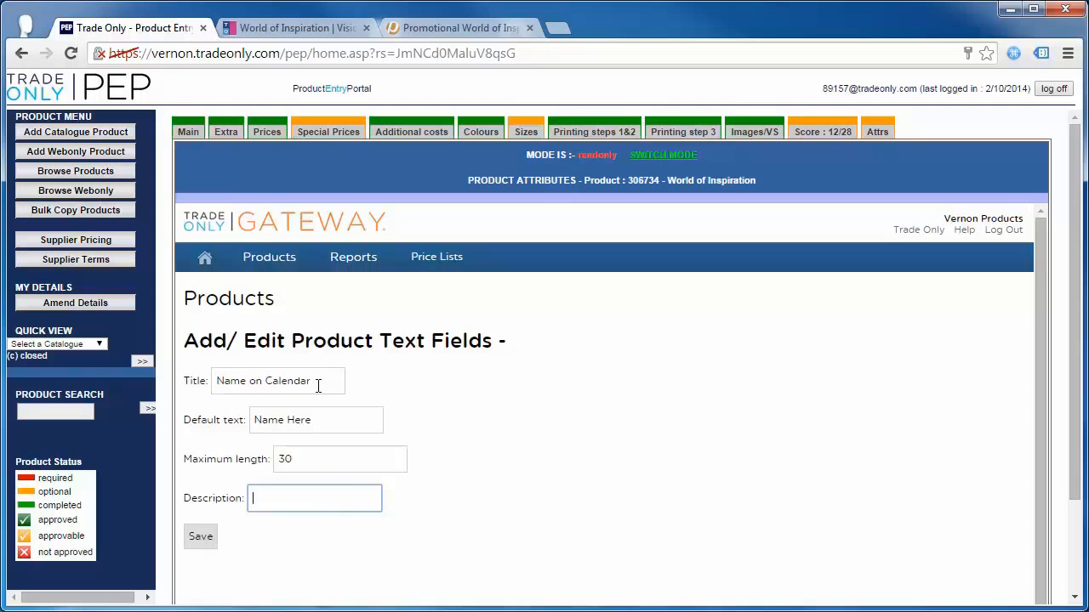
left_click(199, 538)
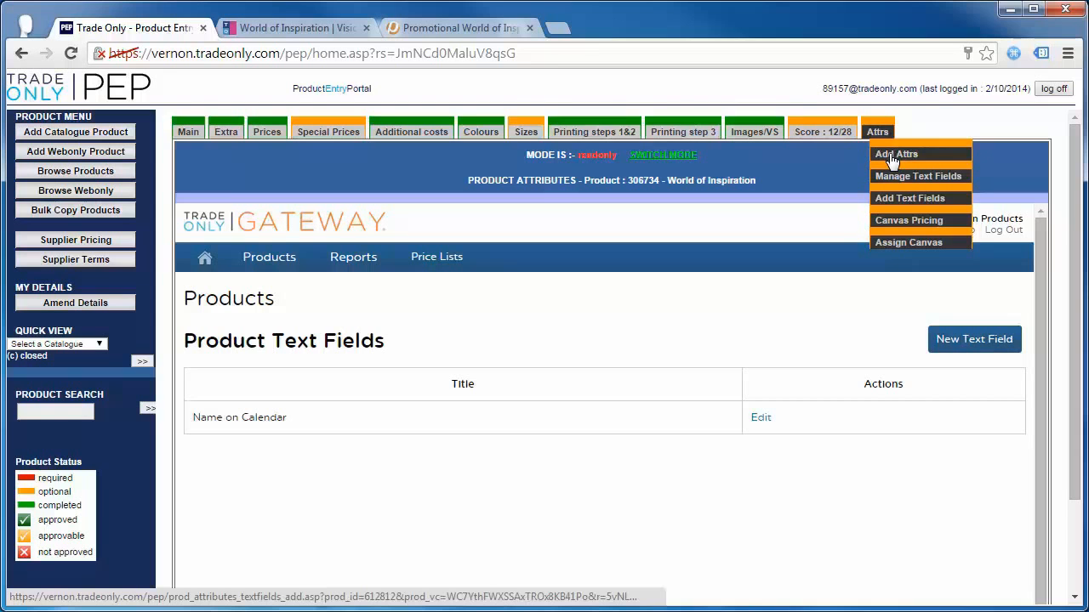
- Assign the Name on Calendar text field to World of Inspiration, save, and open Product Attribute Groups
left_click(908, 206)
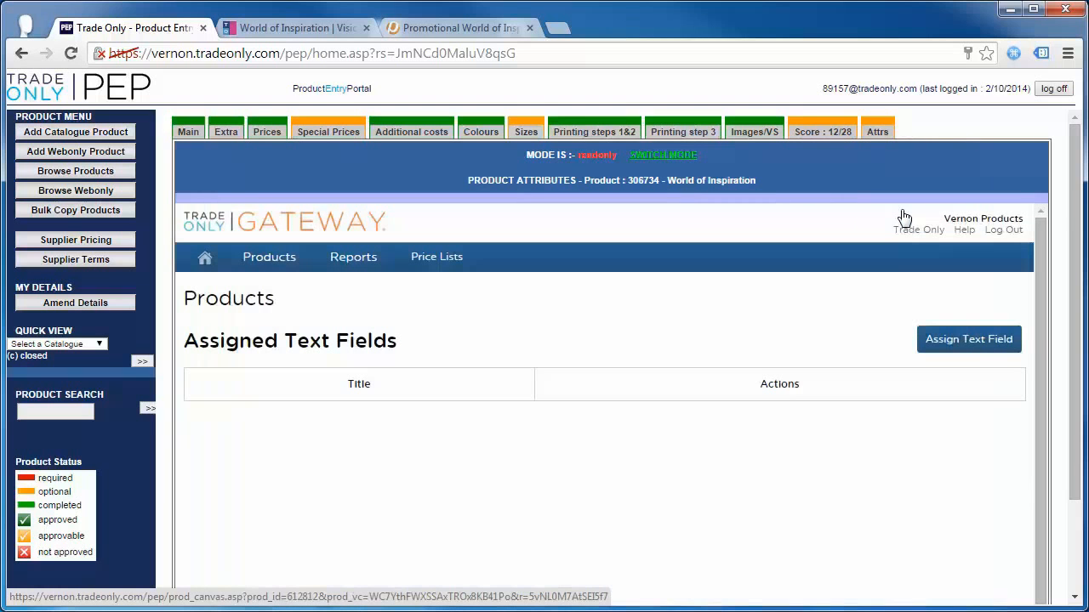
left_click(958, 340)
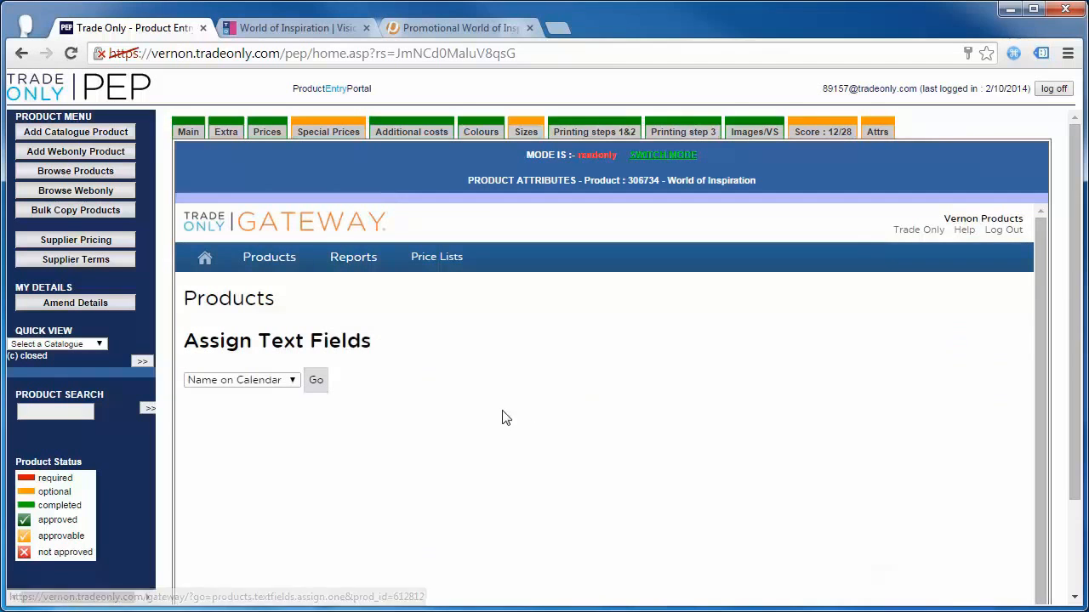
left_click(258, 382)
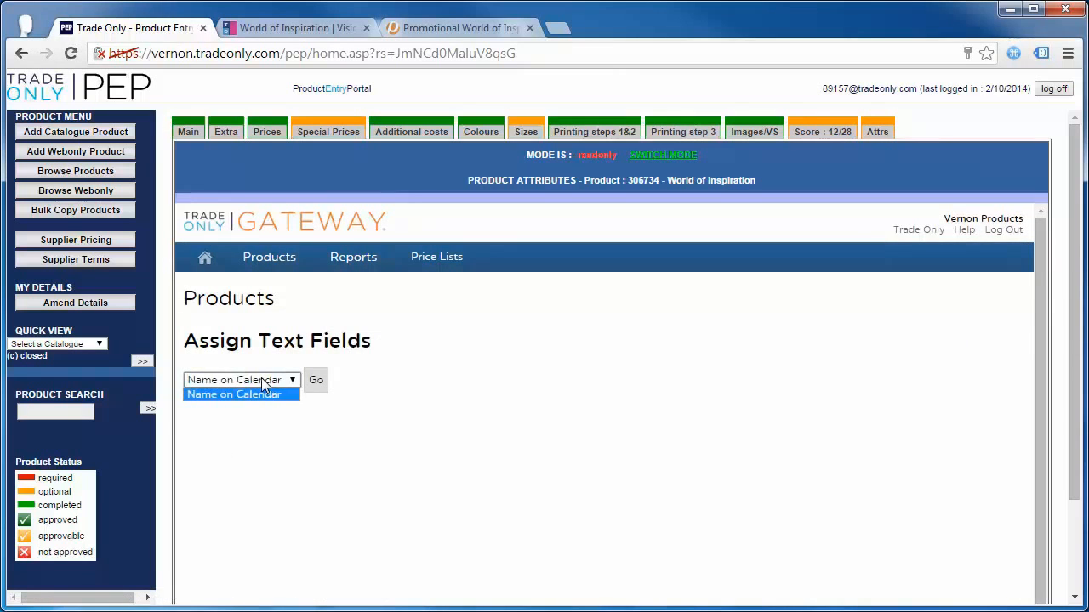
left_click(262, 380)
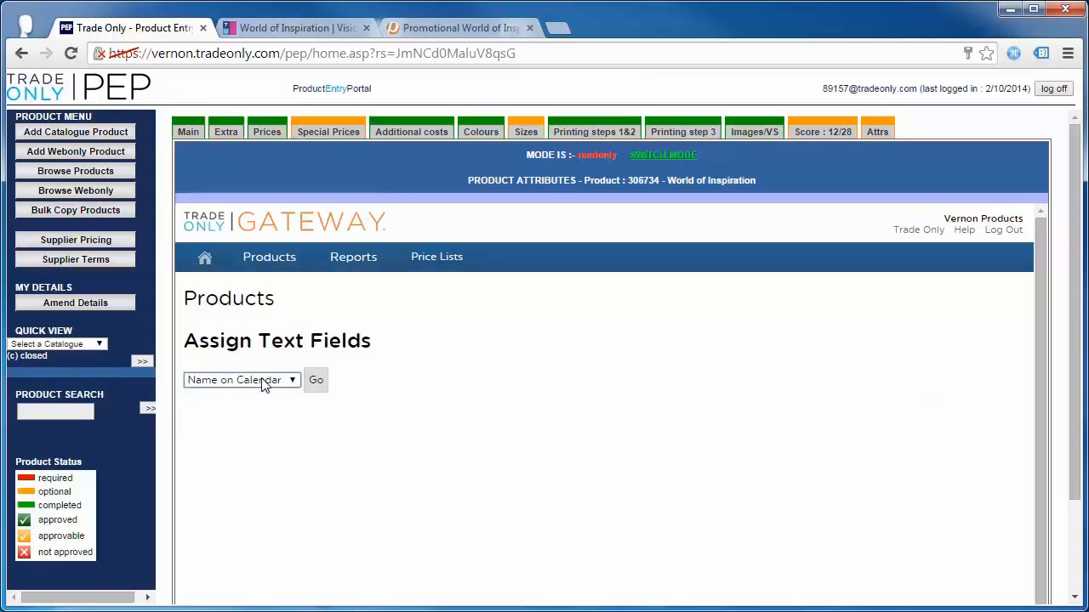
left_click(317, 382)
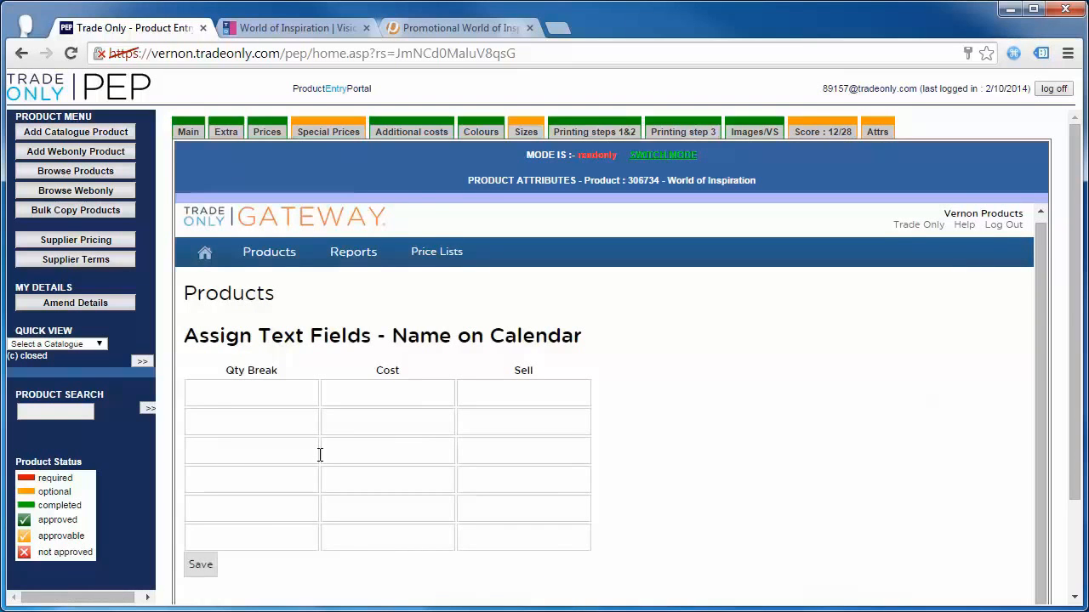
left_click(204, 563)
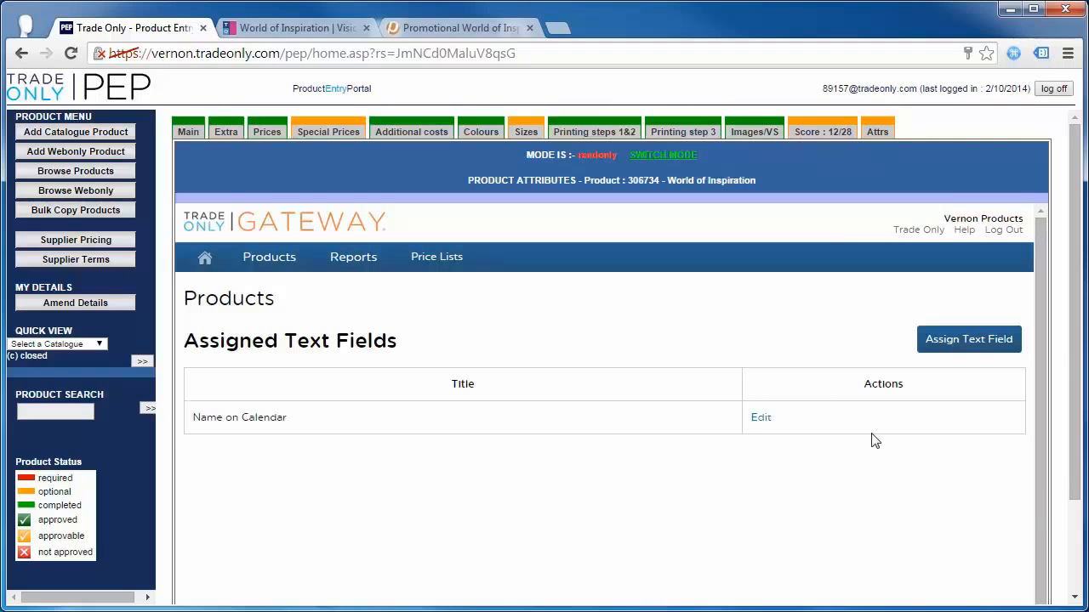
left_click(879, 134)
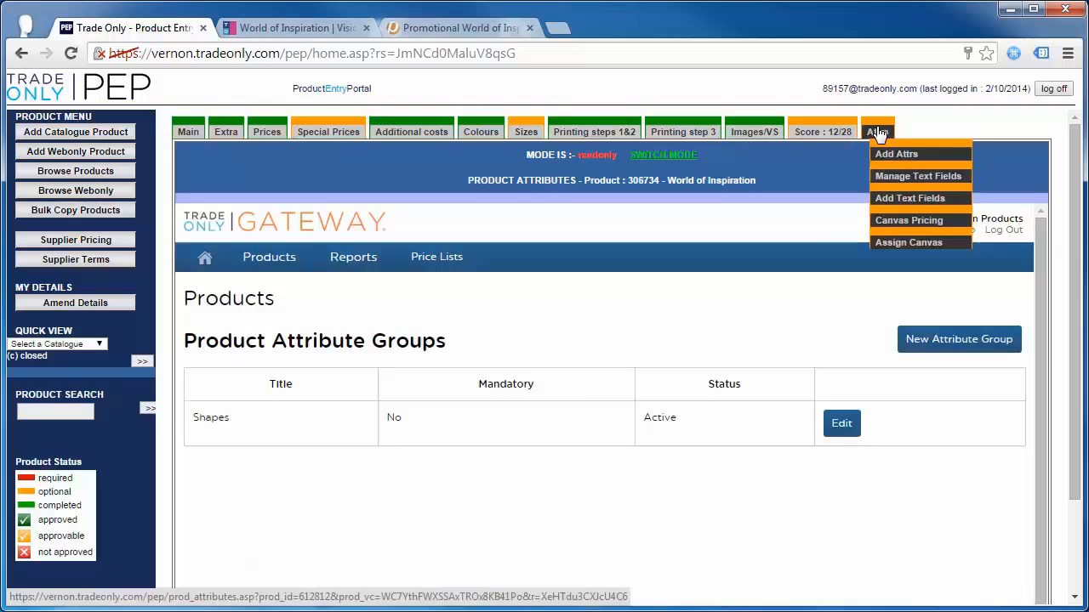
- Create a 'Packaging' attribute group with order 1, mandatory and active
left_click(948, 341)
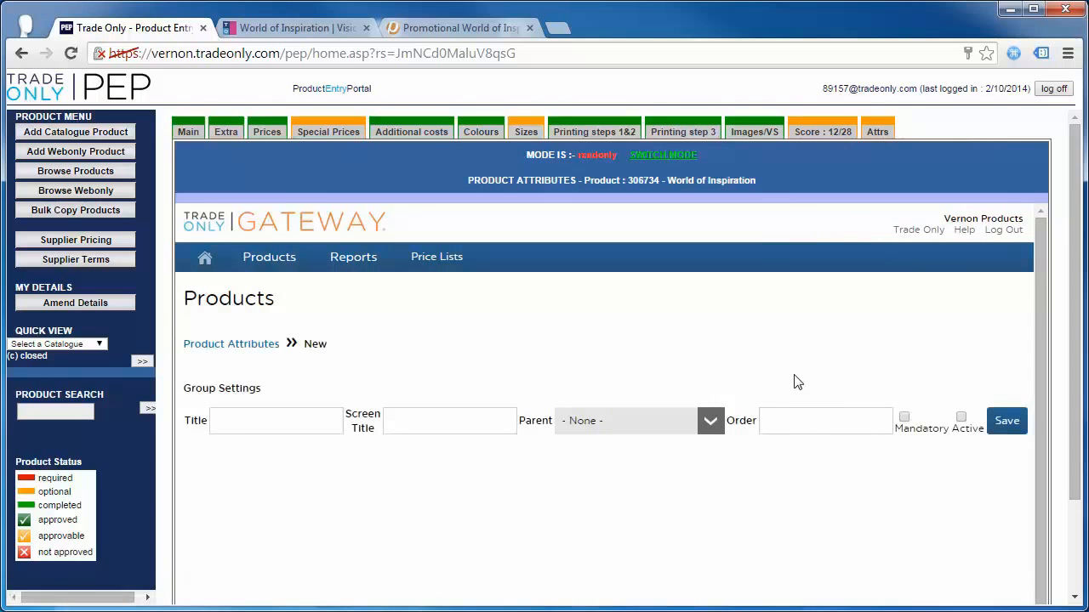
left_click(246, 422)
left_click(321, 423)
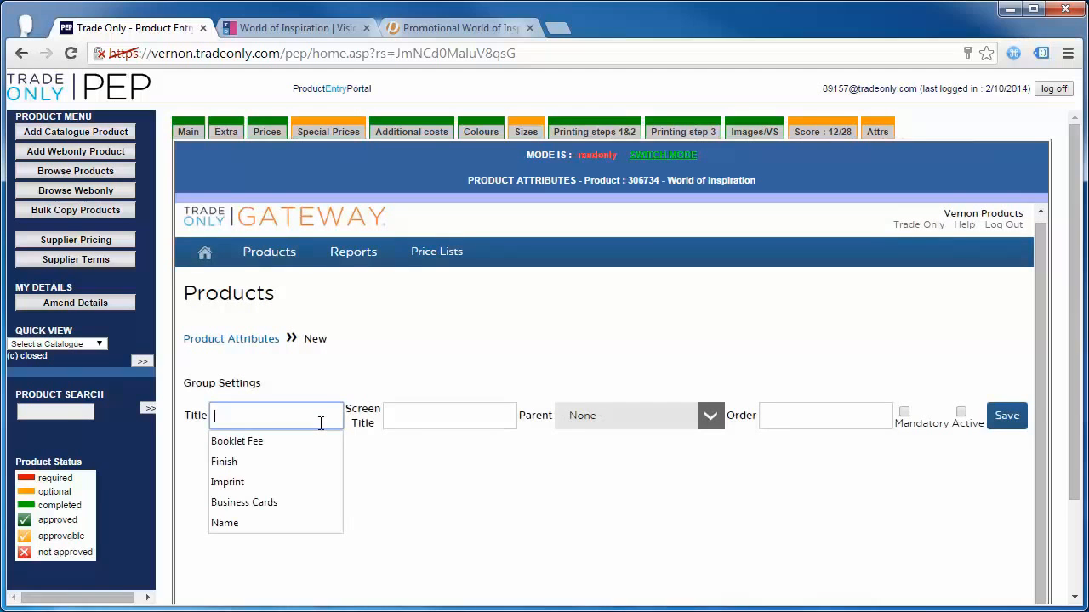
type("Packaging")
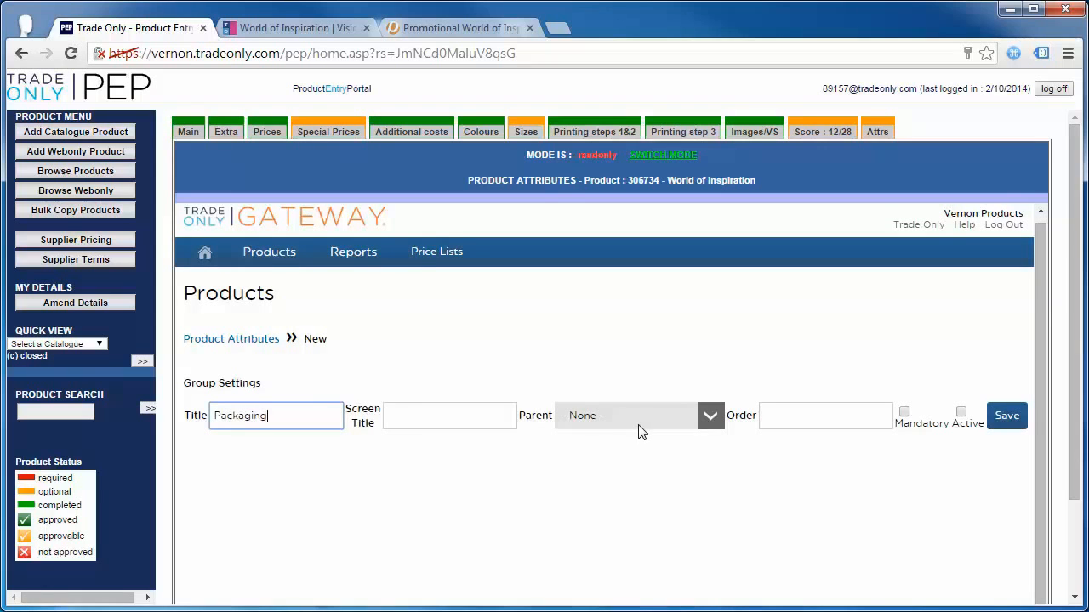
left_click(777, 414)
type("1")
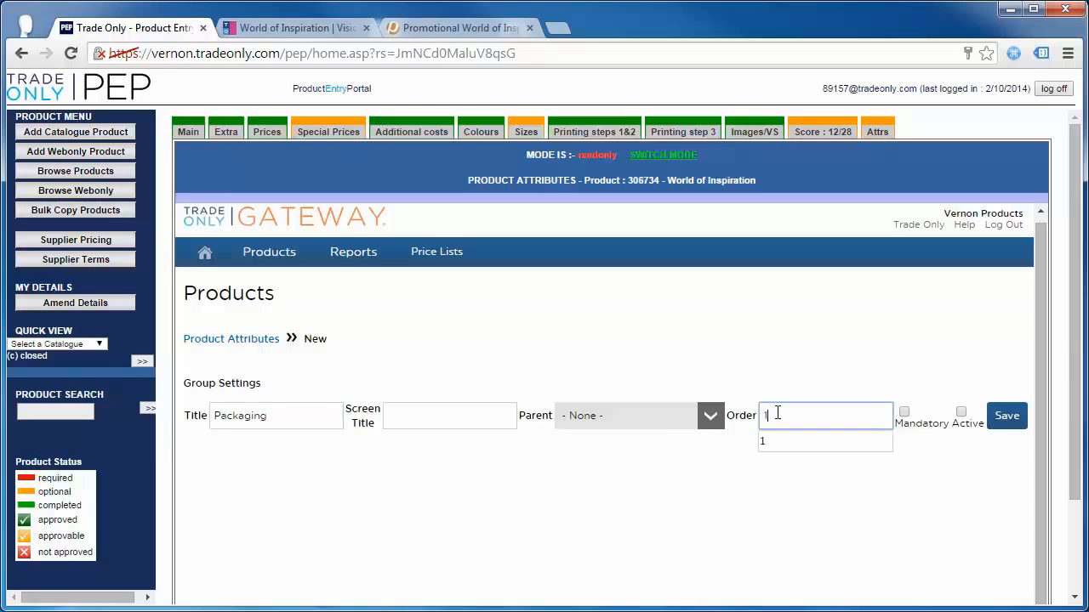
left_click(905, 414)
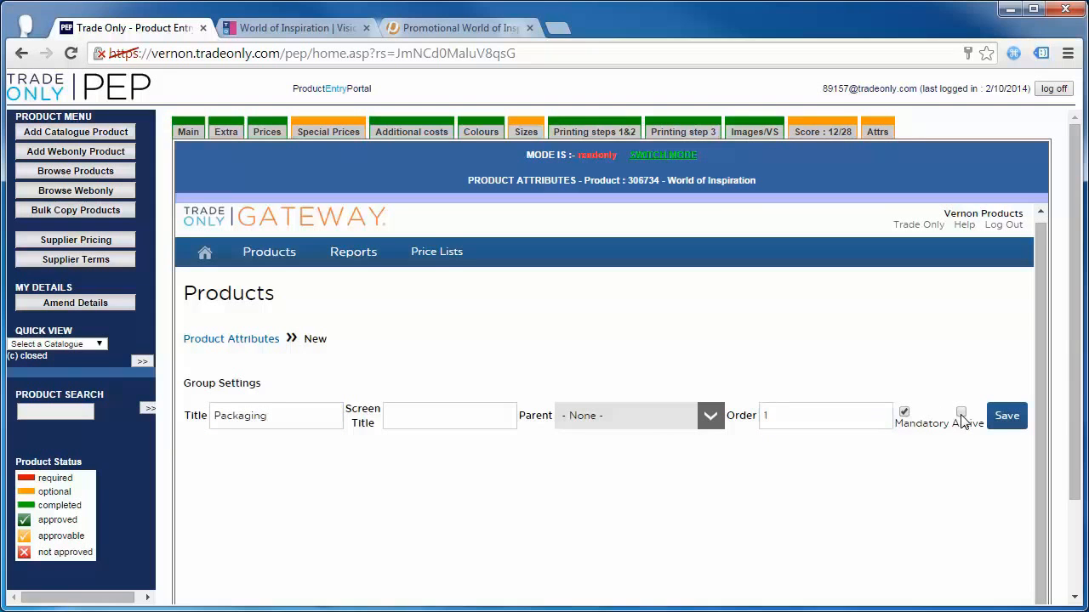
left_click(961, 414)
left_click(1008, 416)
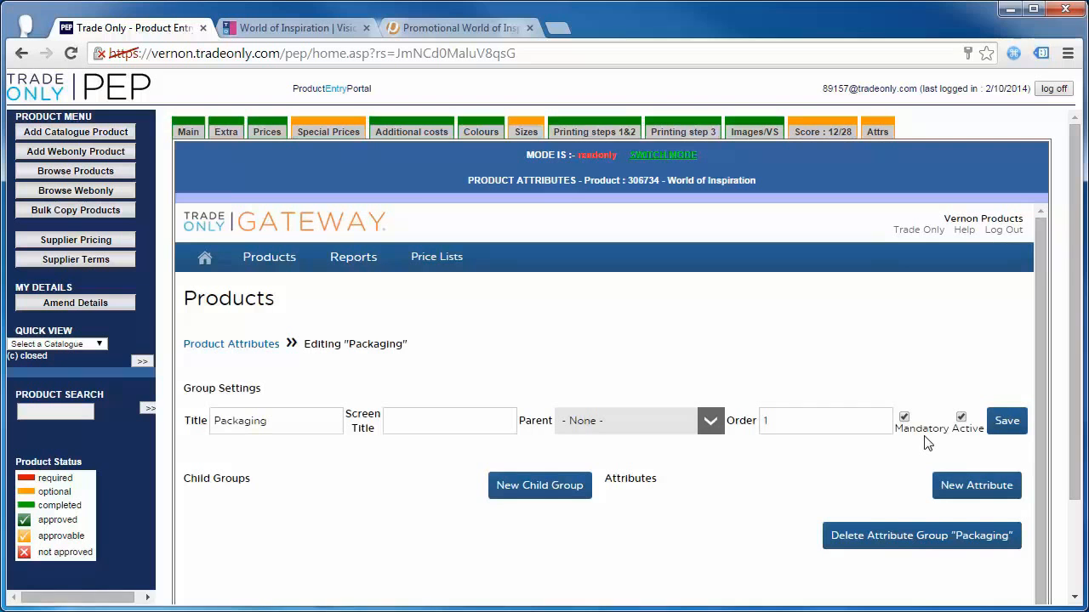
- Start a new attribute under the Packaging group
scroll(928, 443, "down", 1)
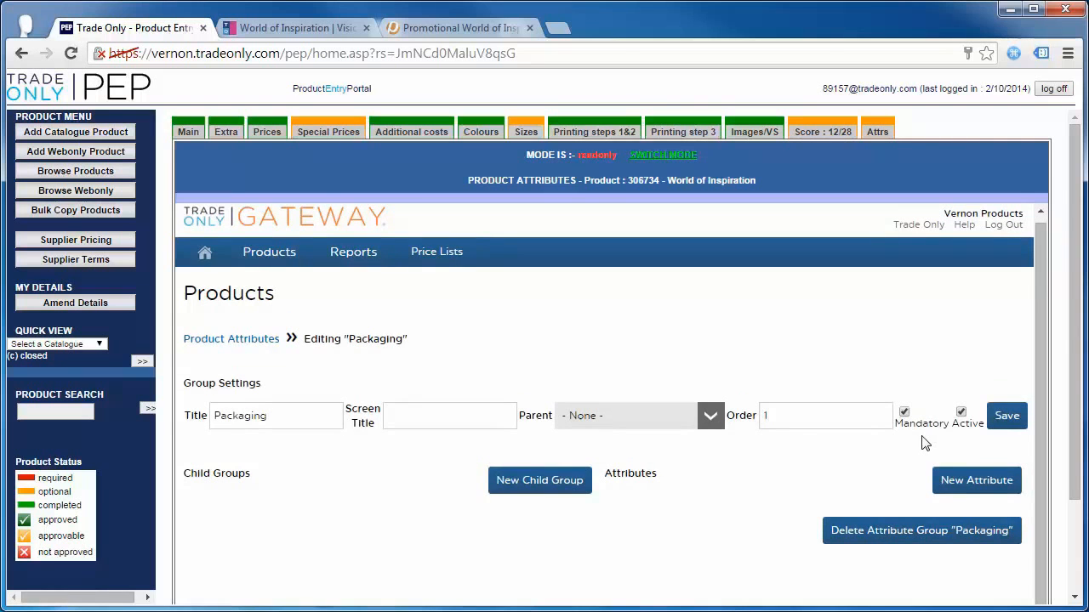
scroll(846, 469, "down", 1)
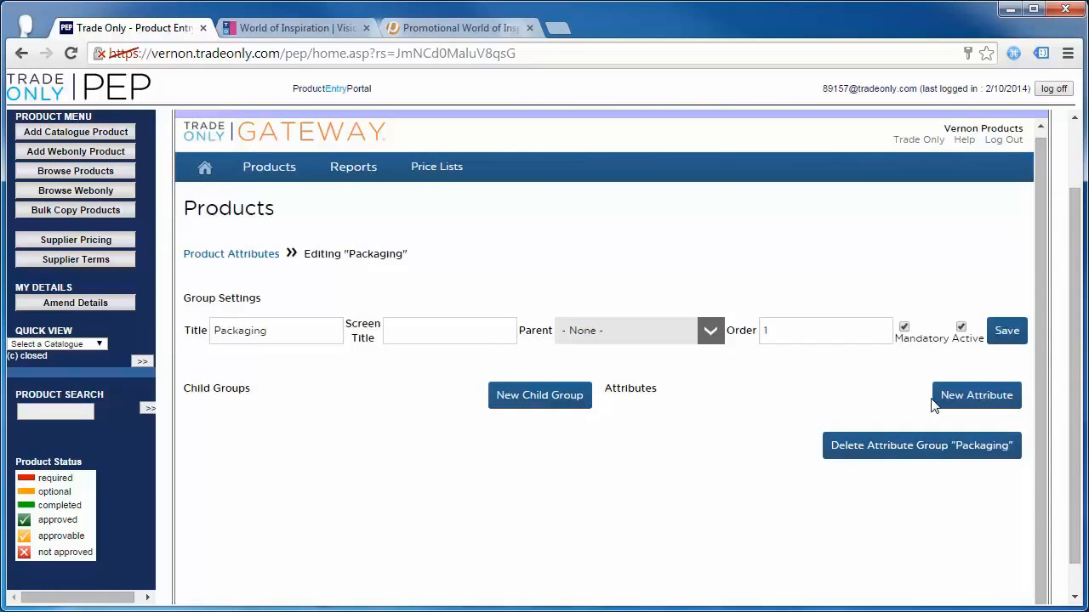
left_click(976, 396)
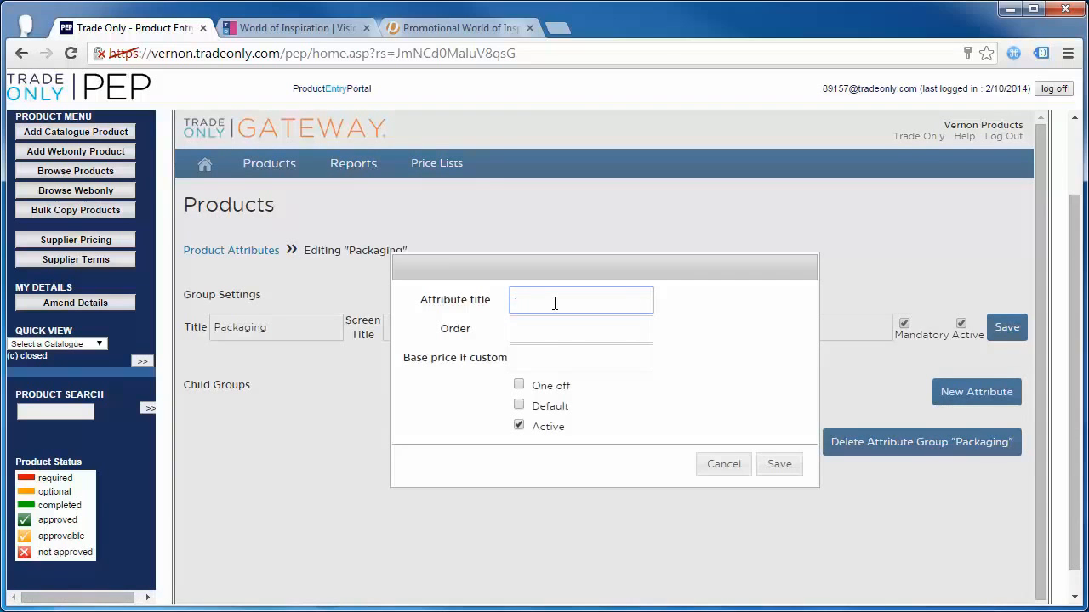
- Add an active 'Roll' Packaging option with order 1
type("Roll")
left_click(542, 328)
type("1")
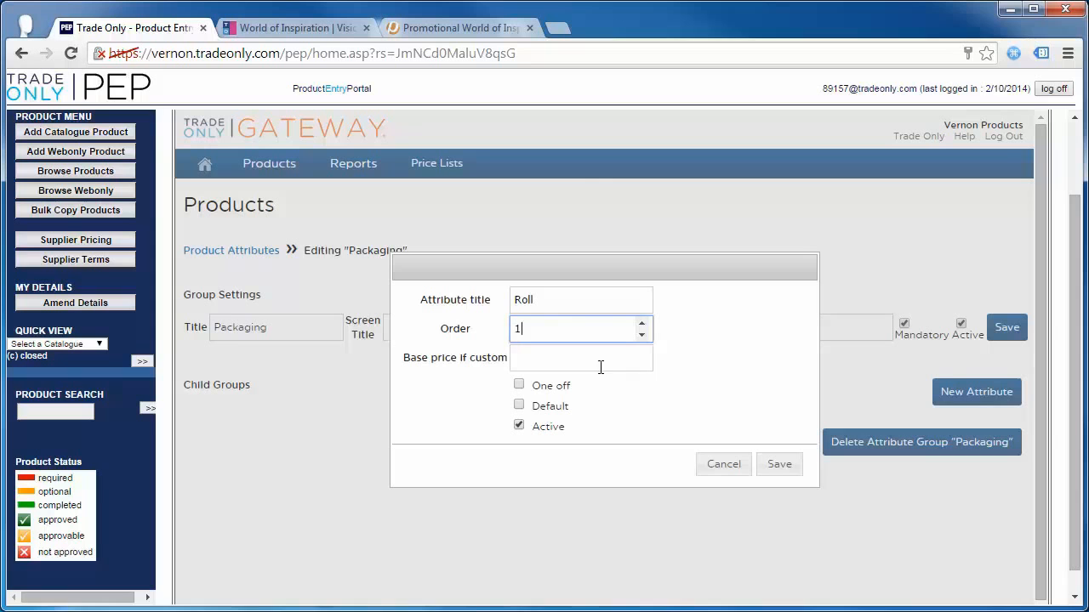
left_click(598, 361)
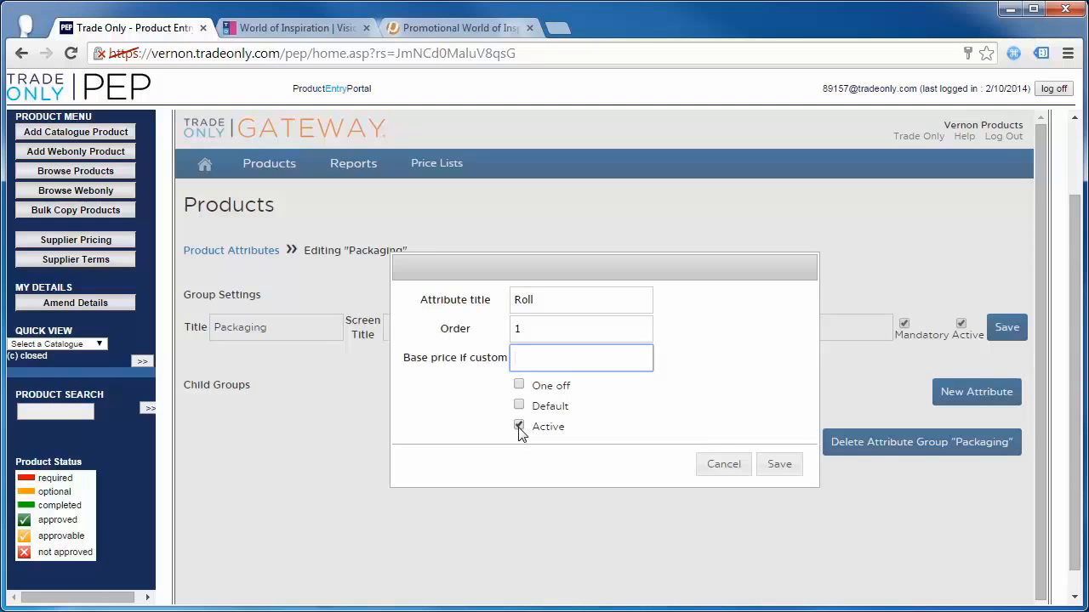
left_click(776, 466)
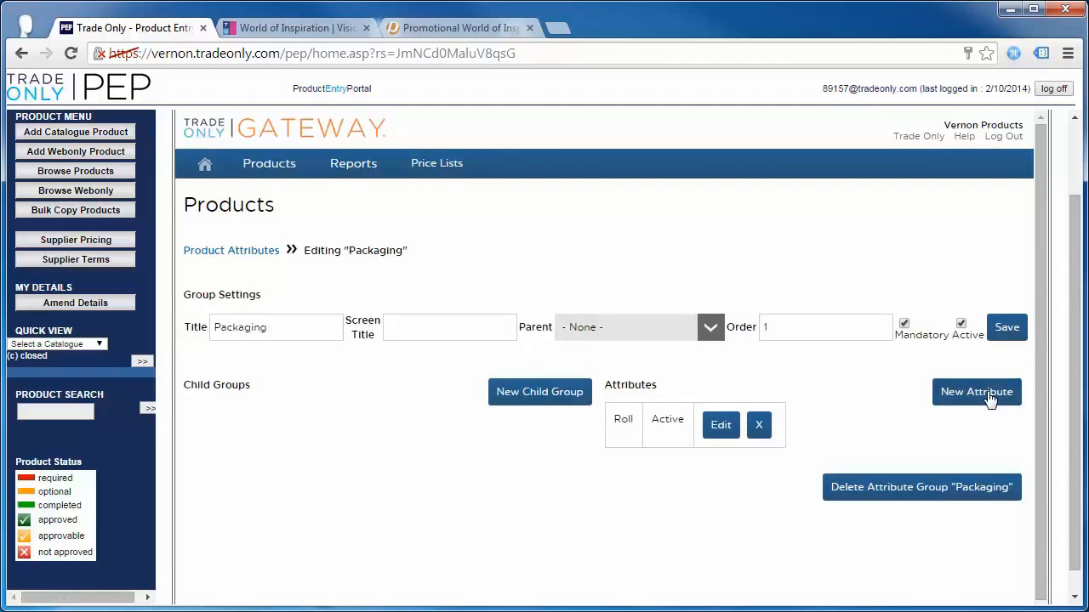
- Add 'Plastic Bag' as the default Packaging option with order 2 and save the group
left_click(977, 392)
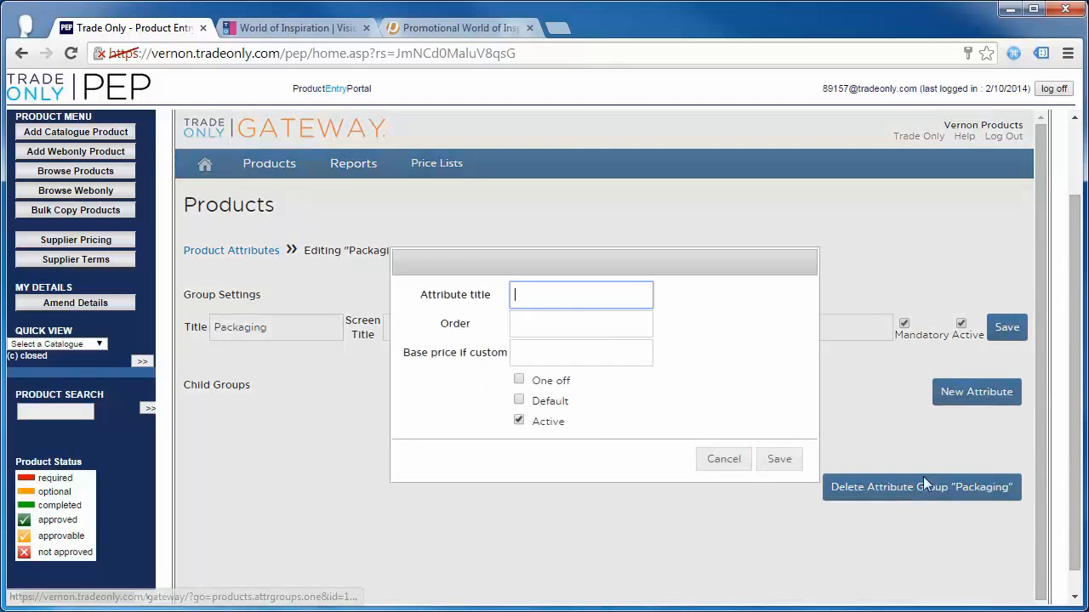
type("Platic")
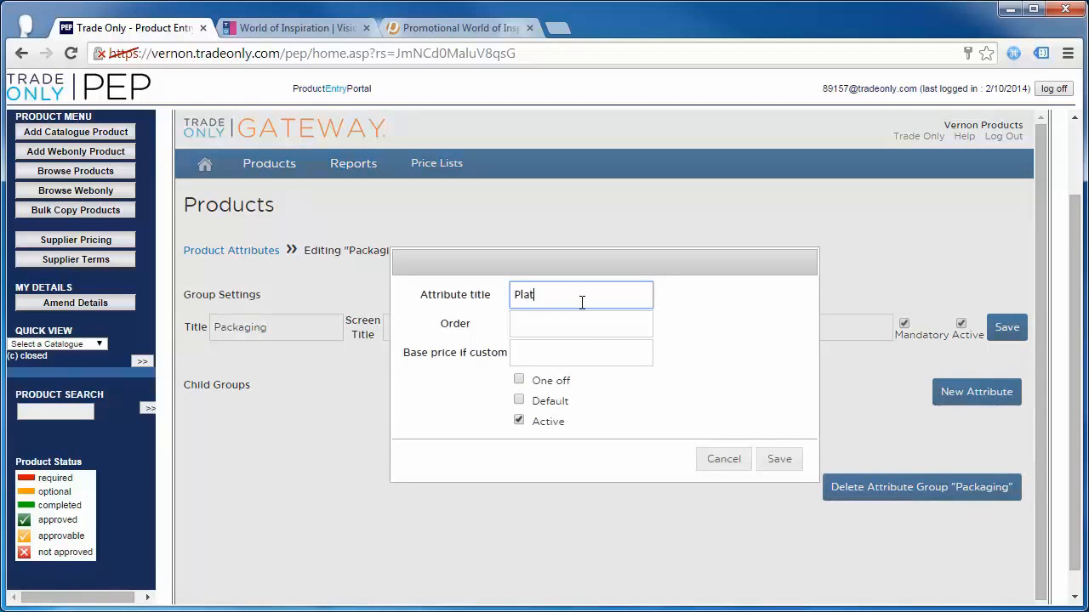
key("BackSpace")
key("BackSpace")
key("BackSpace")
type("stic Bag")
left_click(519, 401)
left_click(512, 321)
type("2")
left_click(778, 460)
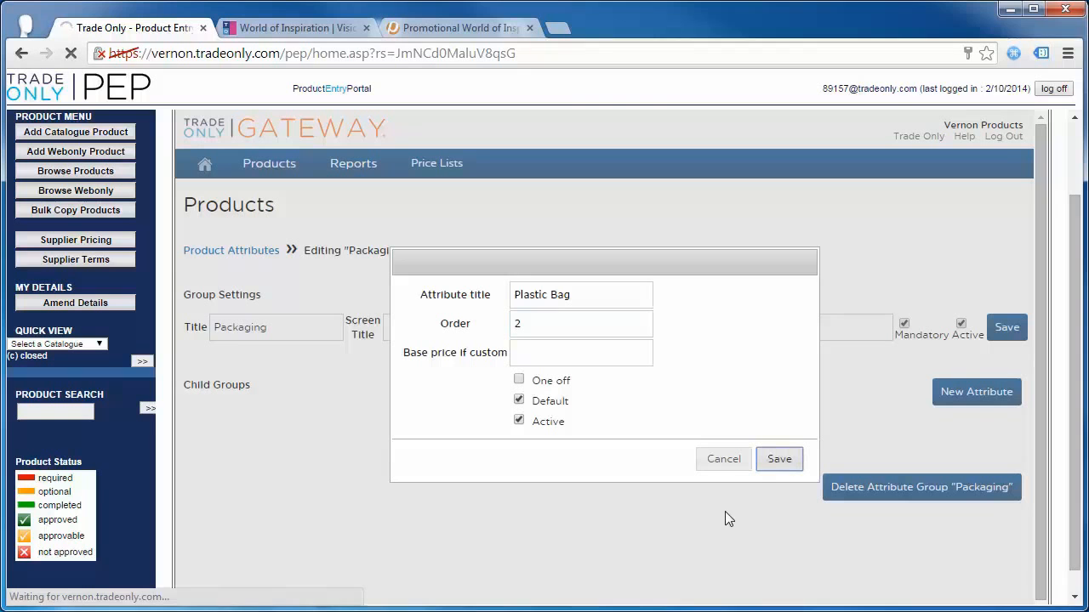
left_click(776, 460)
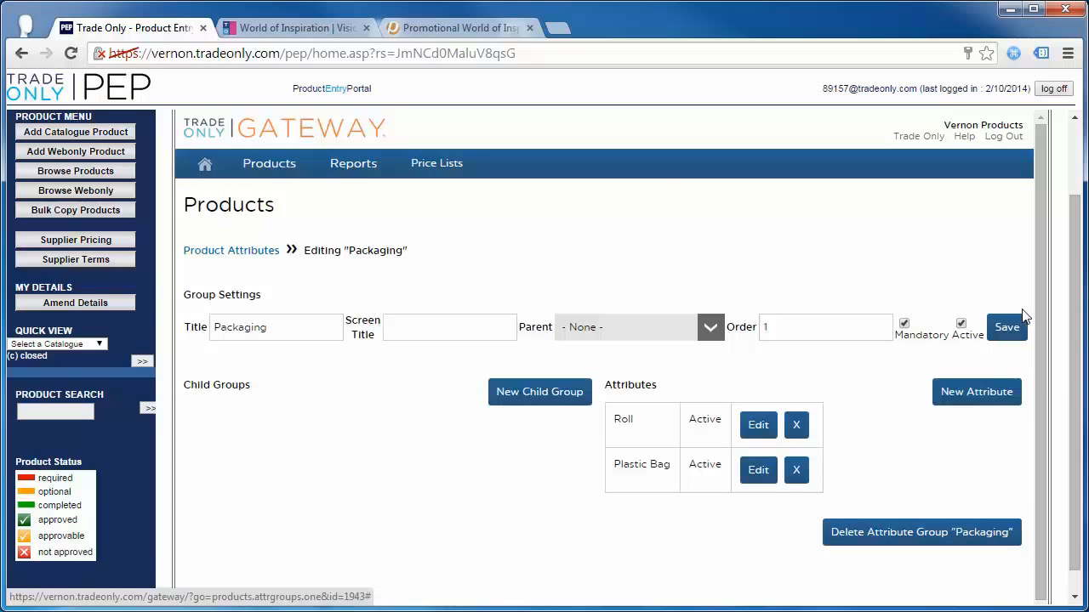
left_click(1009, 332)
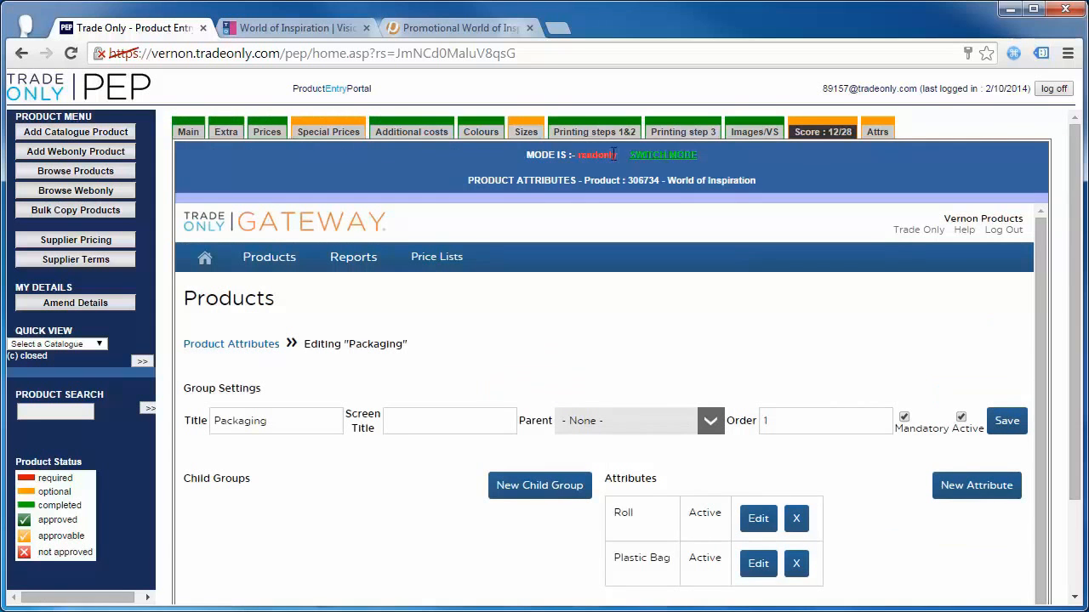
- Assign the Packaging >> Roll attribute to World of Inspiration
mouse_move(877, 136)
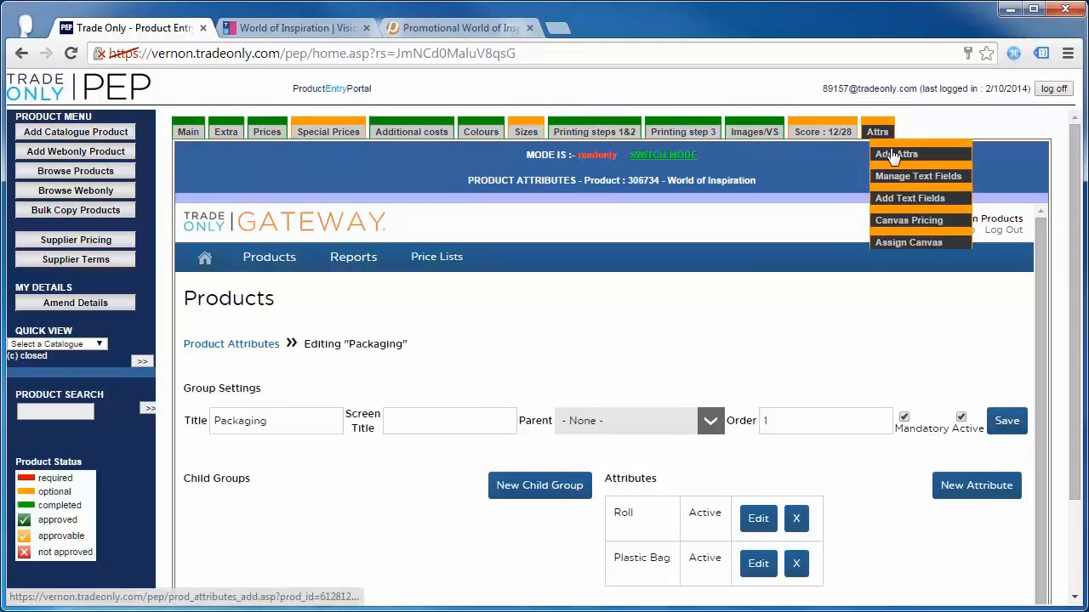
left_click(893, 154)
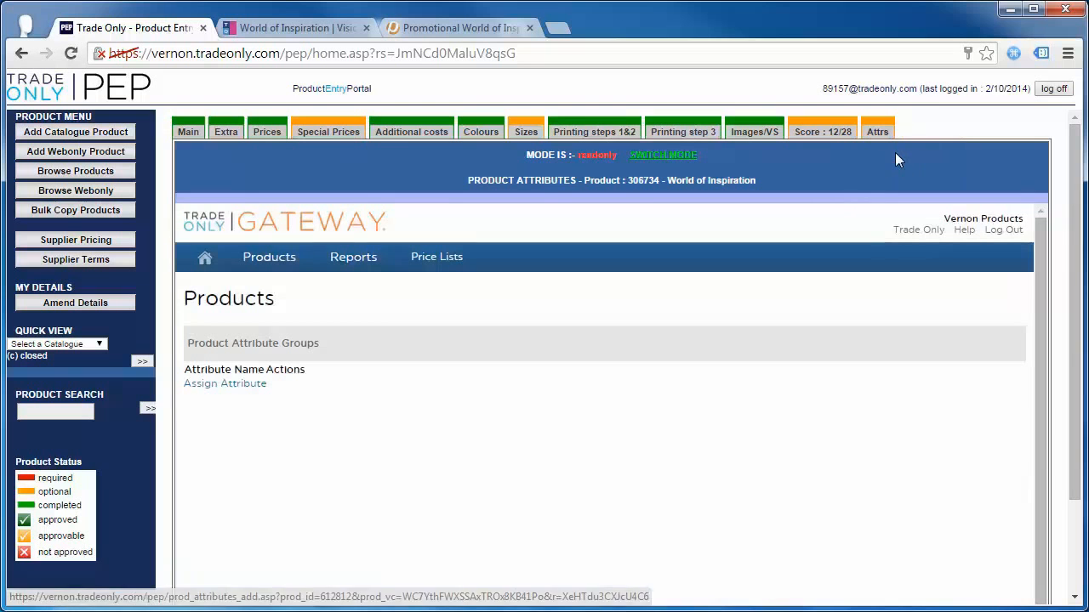
left_click(230, 384)
left_click(298, 416)
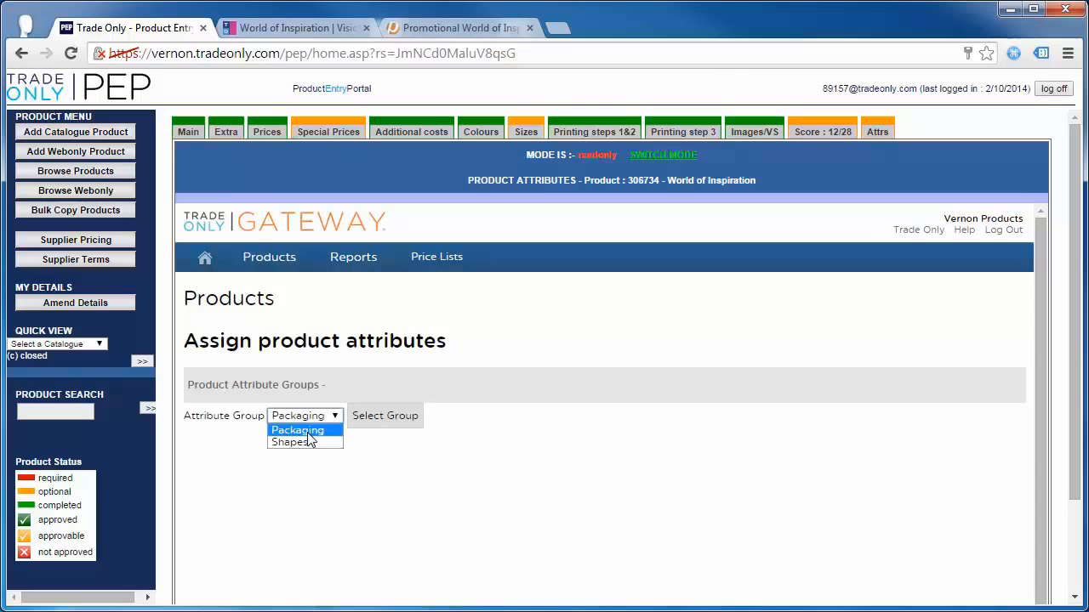
left_click(307, 433)
left_click(386, 417)
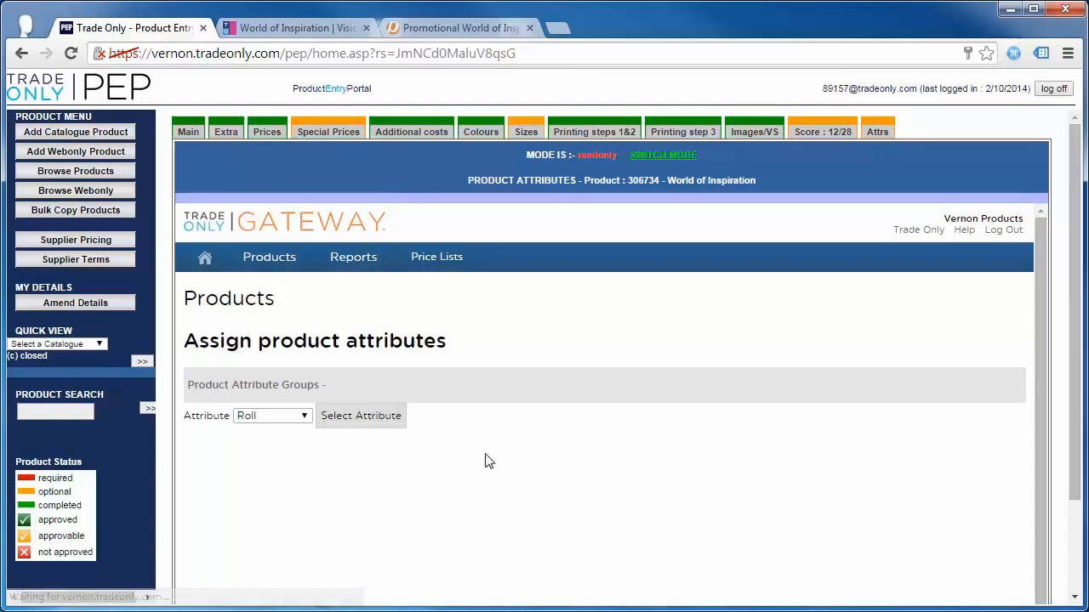
left_click(304, 416)
left_click(304, 417)
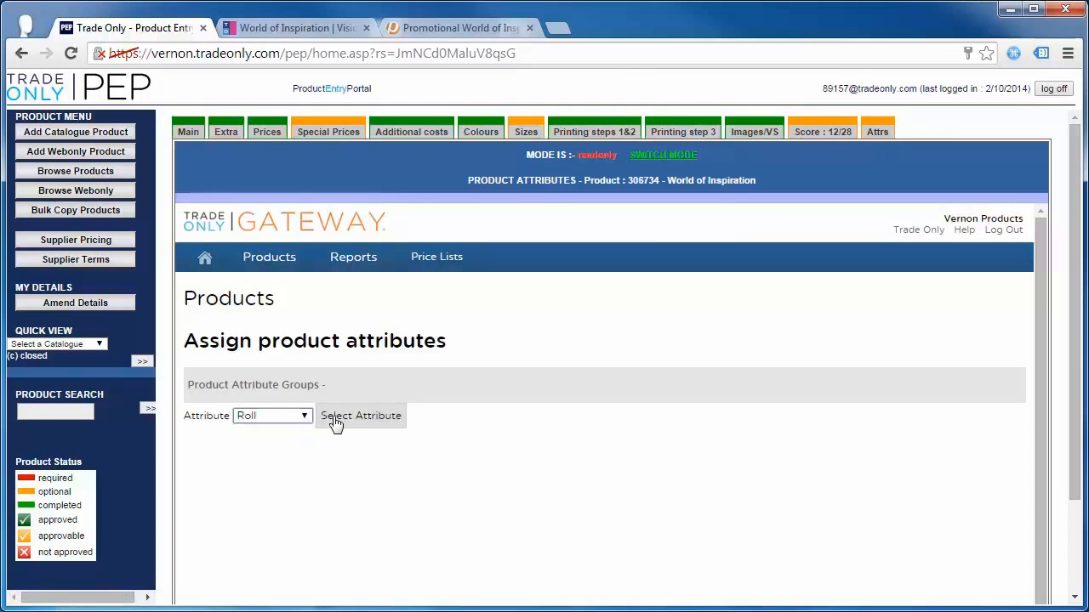
left_click(328, 420)
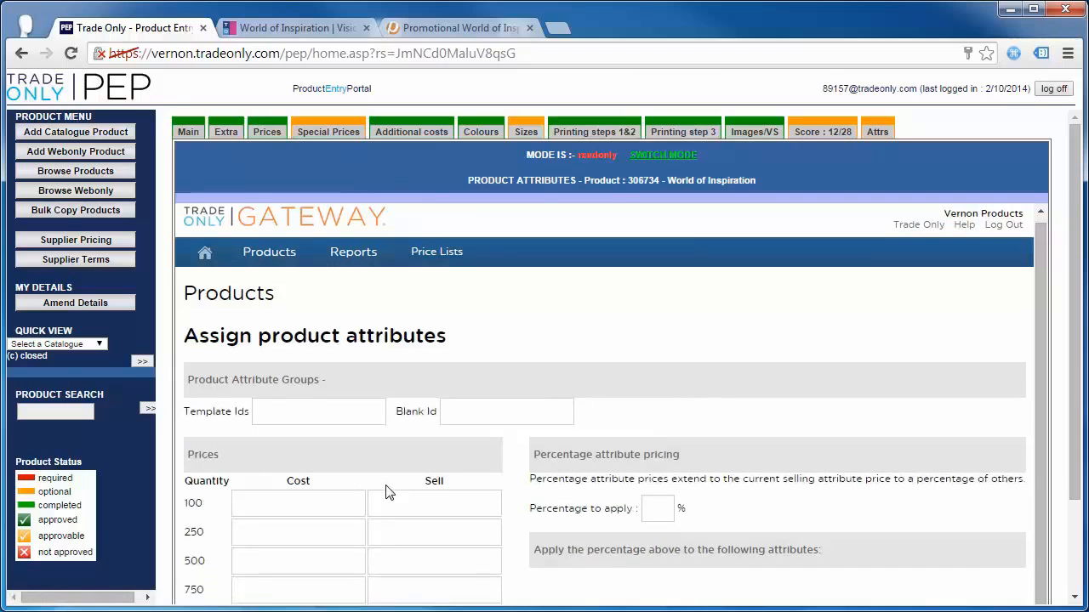
scroll(388, 490, "down", 1)
left_click(329, 424)
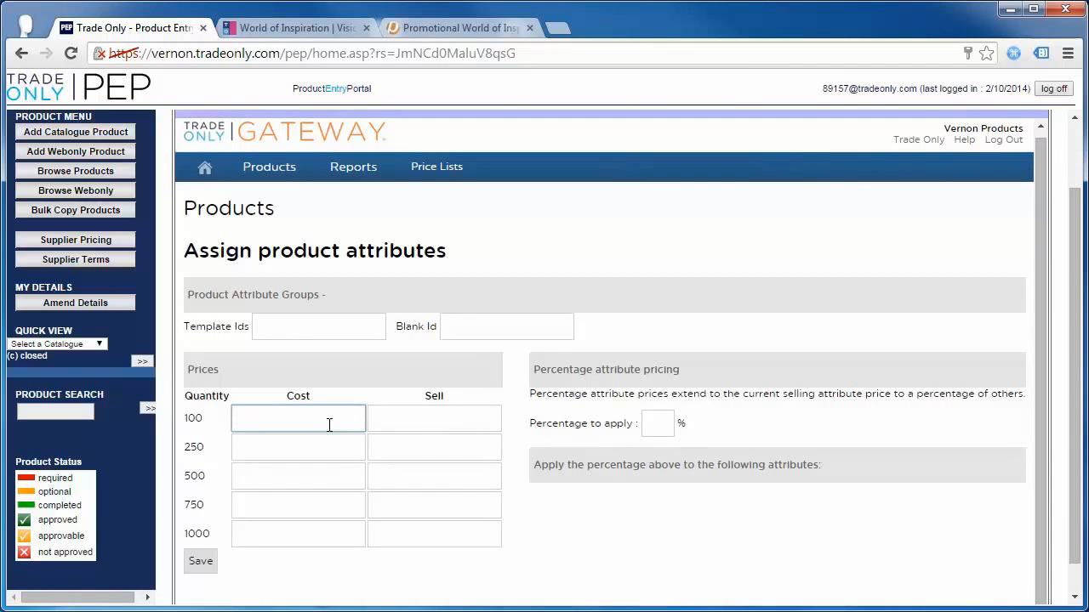
left_click(413, 416)
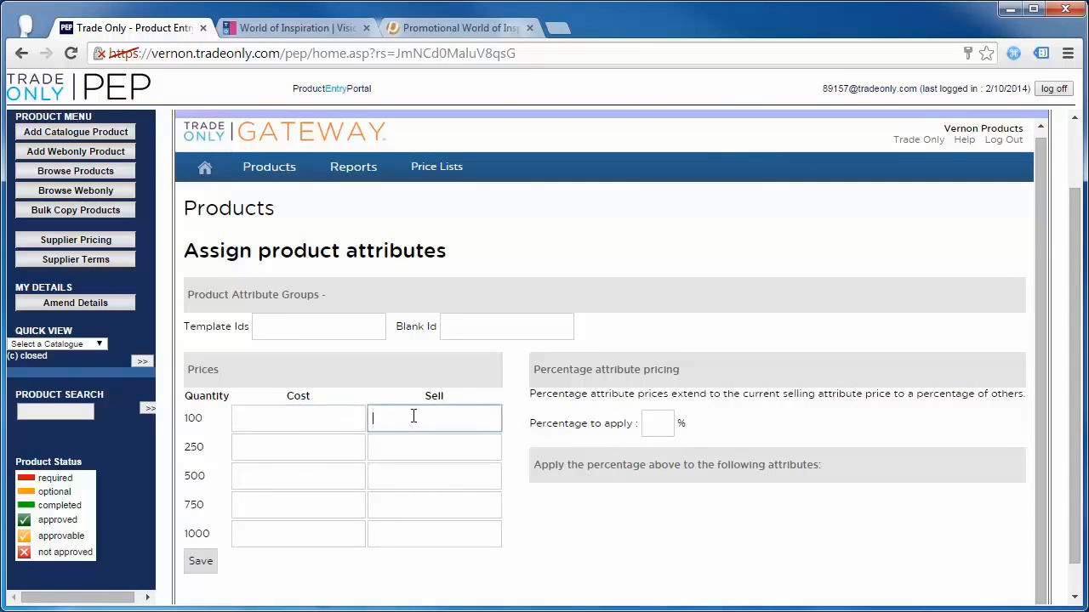
scroll(527, 478, "down", 1)
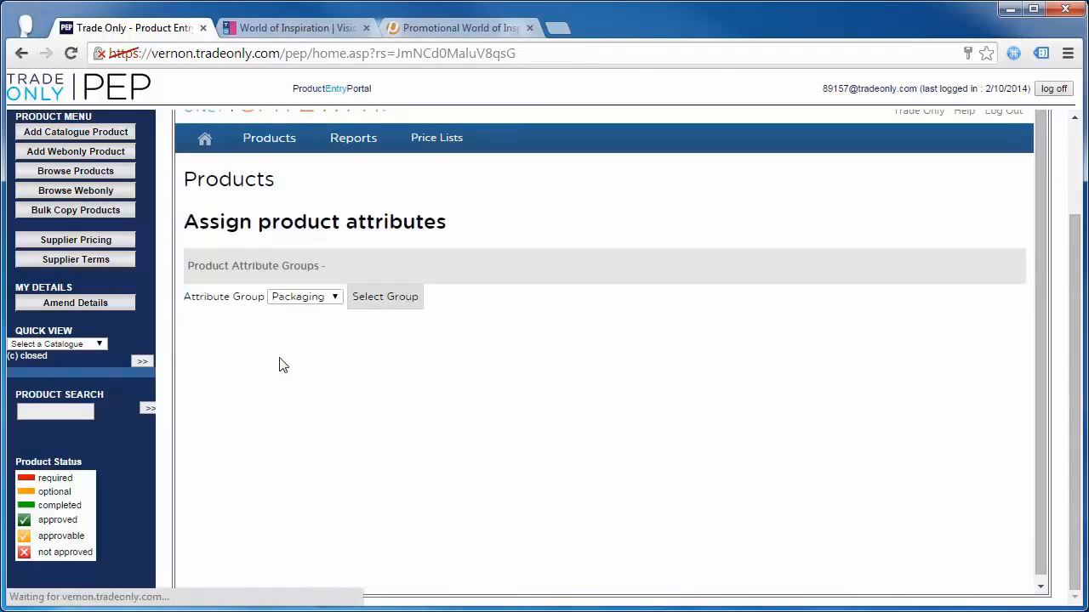
- Assign the Packaging >> Plastic Bag attribute to the product and save
left_click(381, 305)
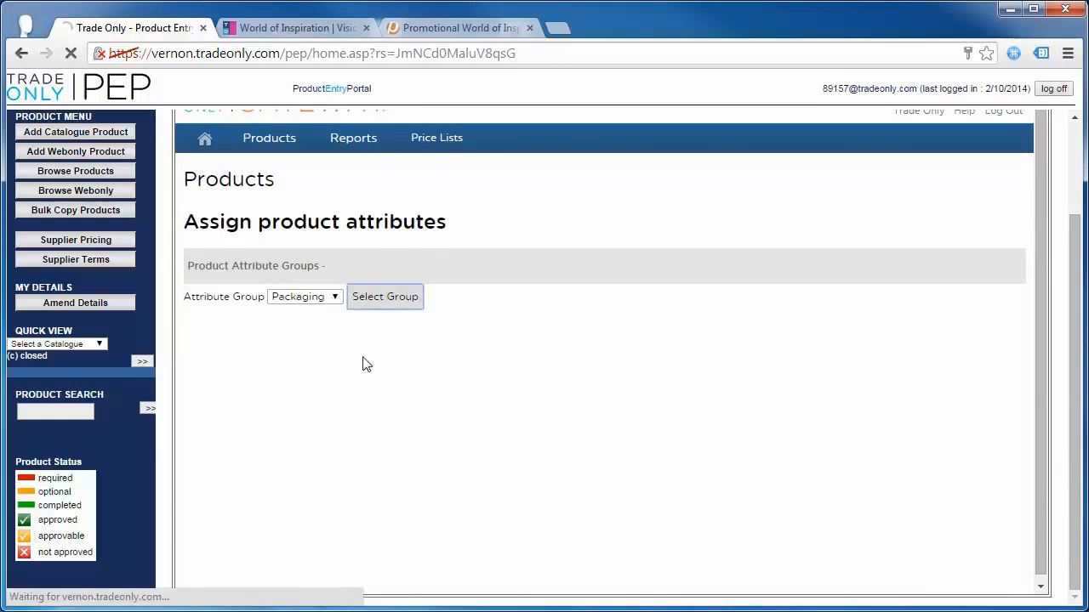
left_click(256, 298)
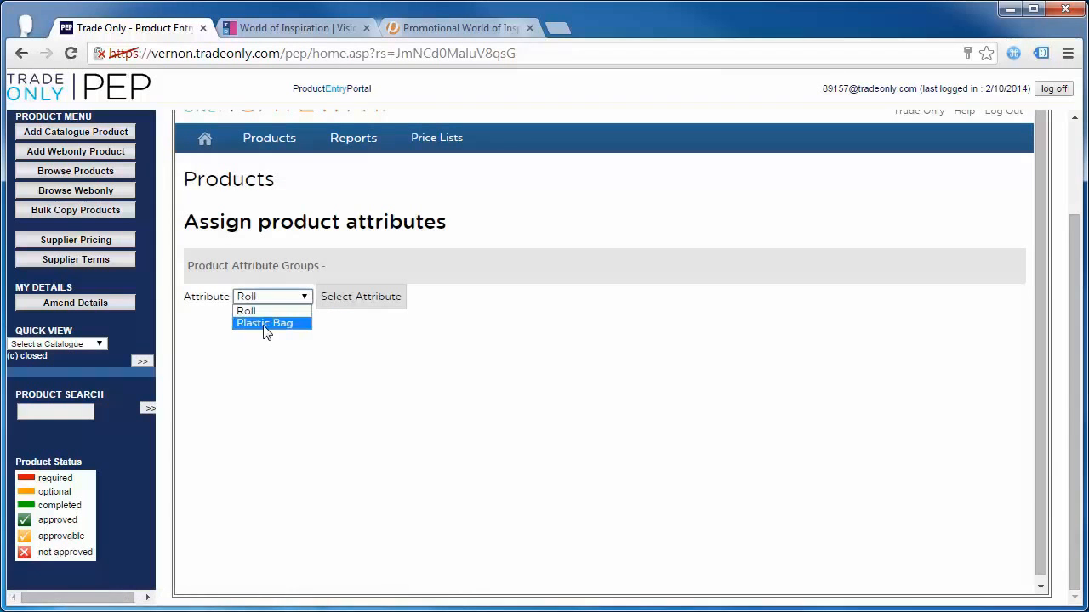
left_click(263, 324)
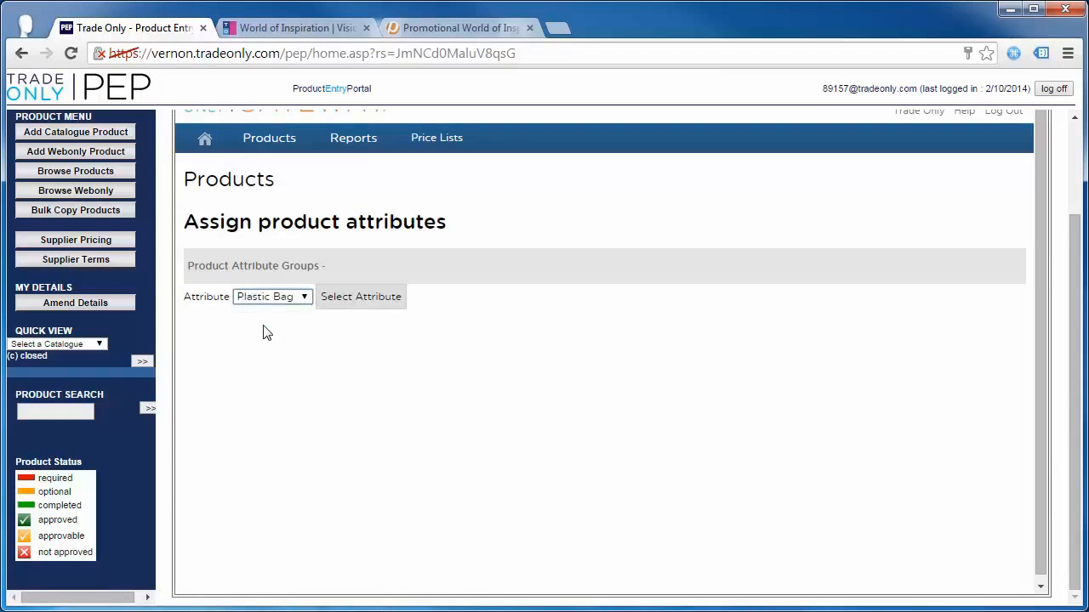
left_click(353, 301)
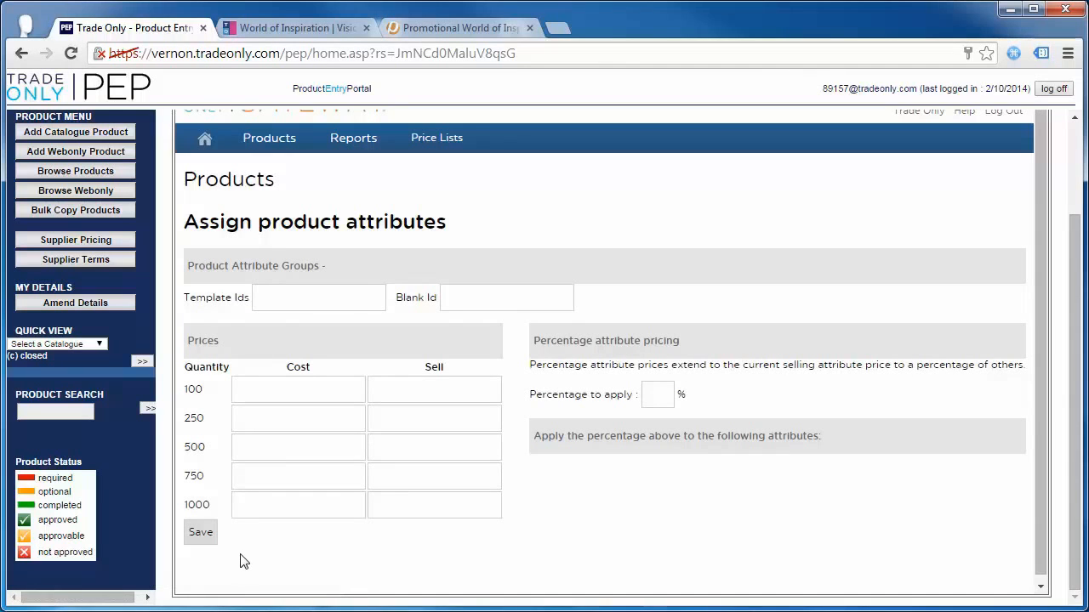
left_click(200, 534)
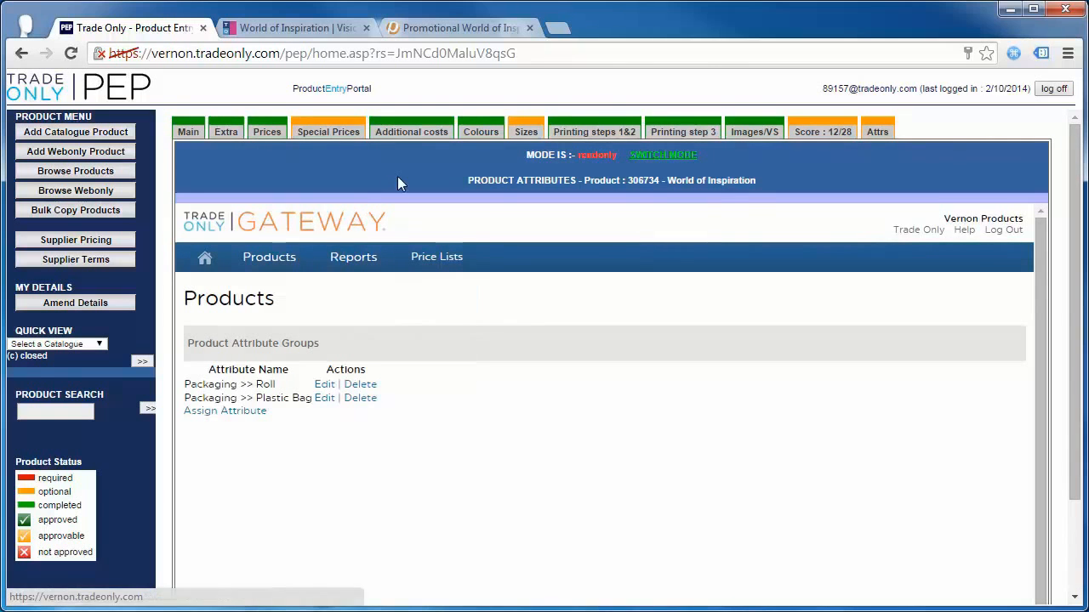
- Check the Main tab shows 'Vision: Pushed just now', then view the storefront product page
left_click(189, 136)
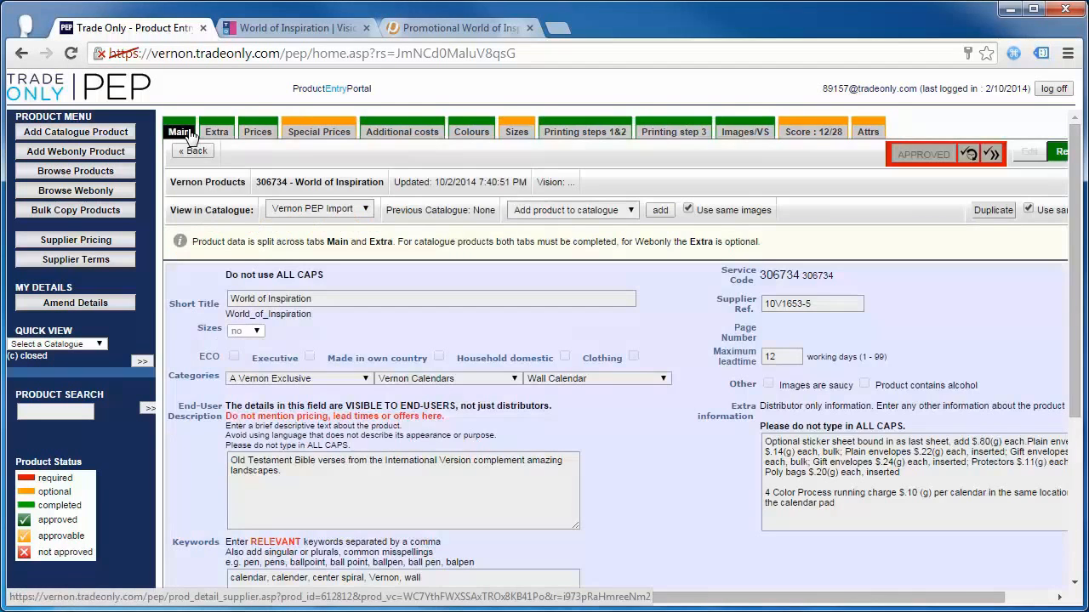
left_click_drag(537, 182, 638, 182)
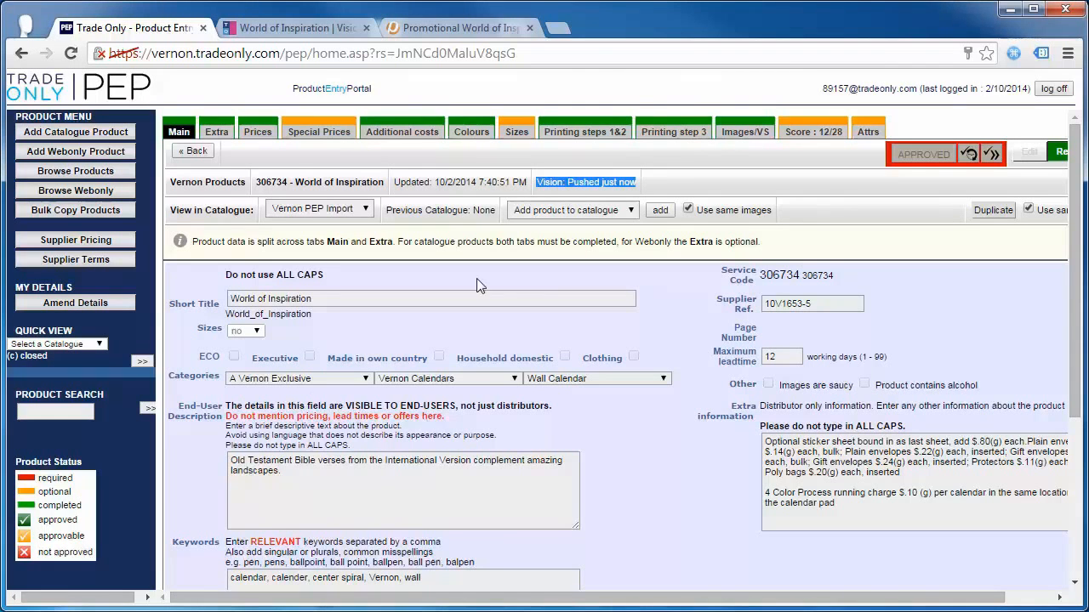
left_click(443, 35)
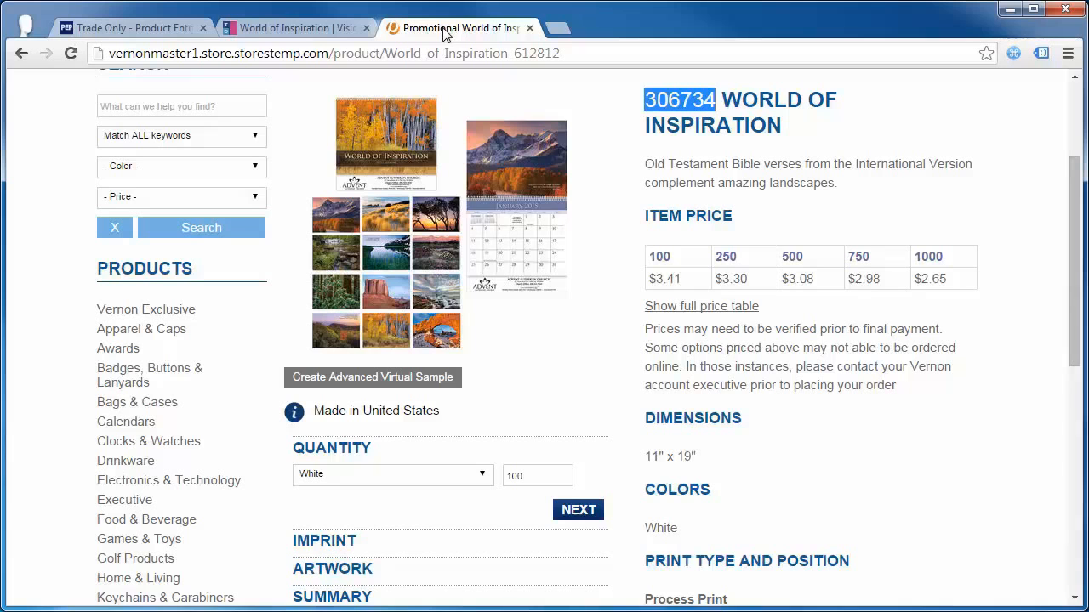
- Reload the product page and, under Attributes, set Packaging to Plastic Bag
left_click(71, 53)
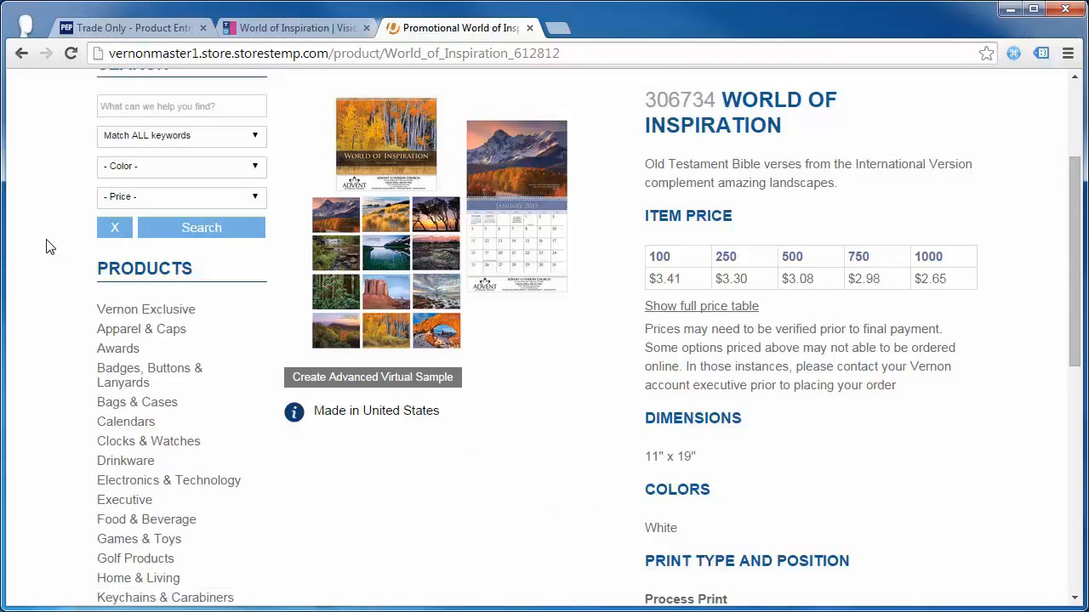
scroll(46, 247, "down", 1)
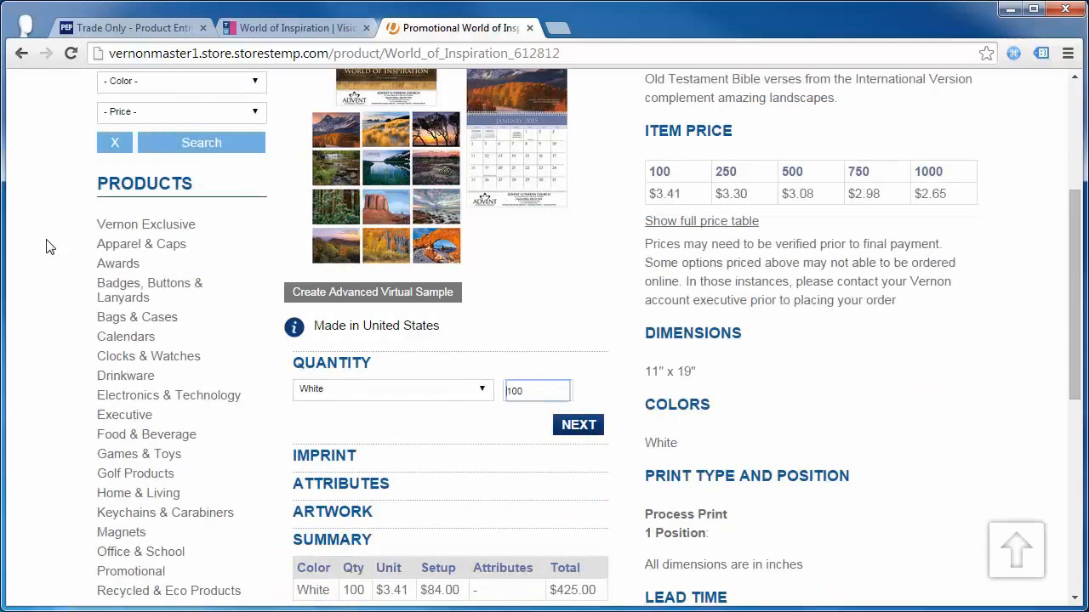
scroll(46, 246, "down", 2)
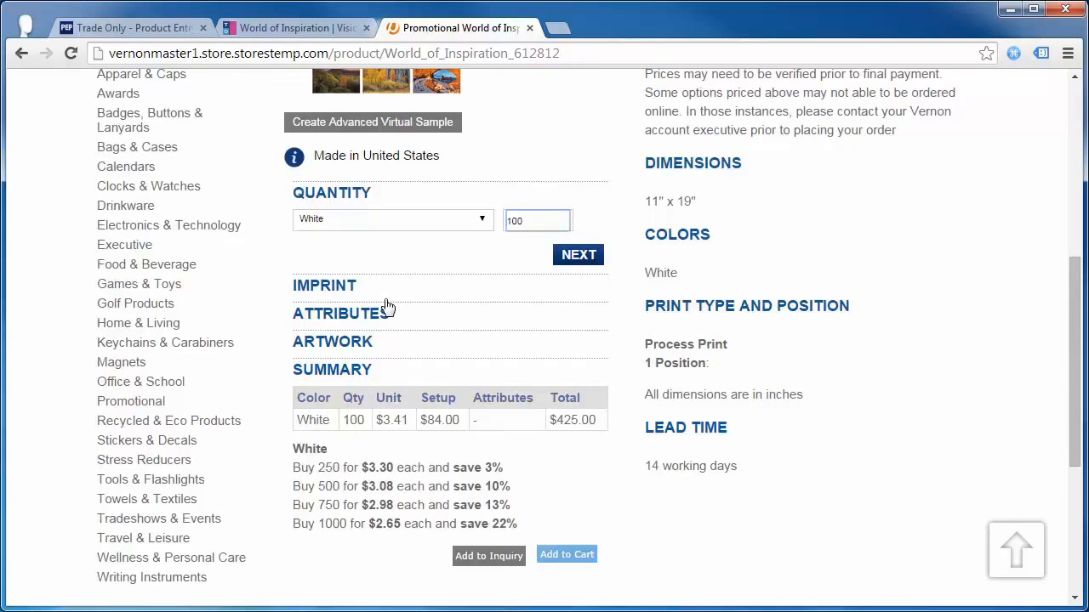
left_click(379, 316)
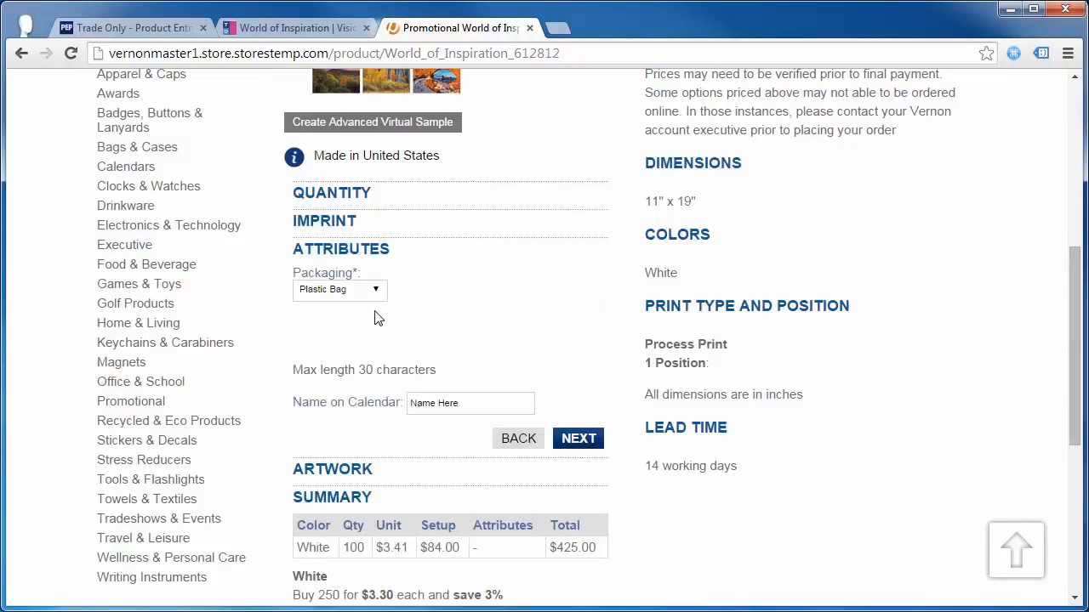
left_click(376, 292)
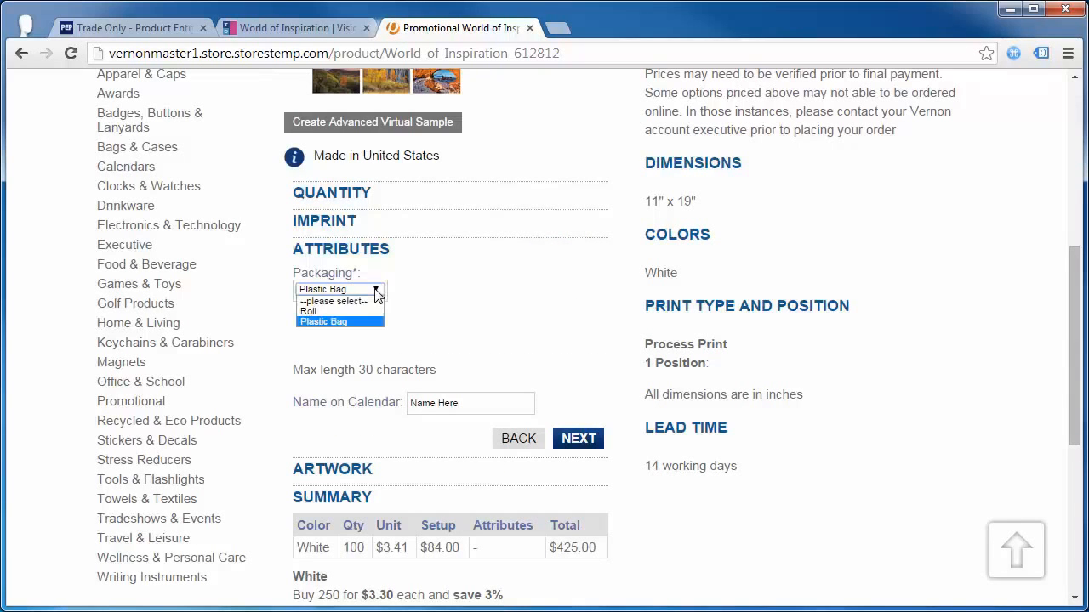
left_click(334, 310)
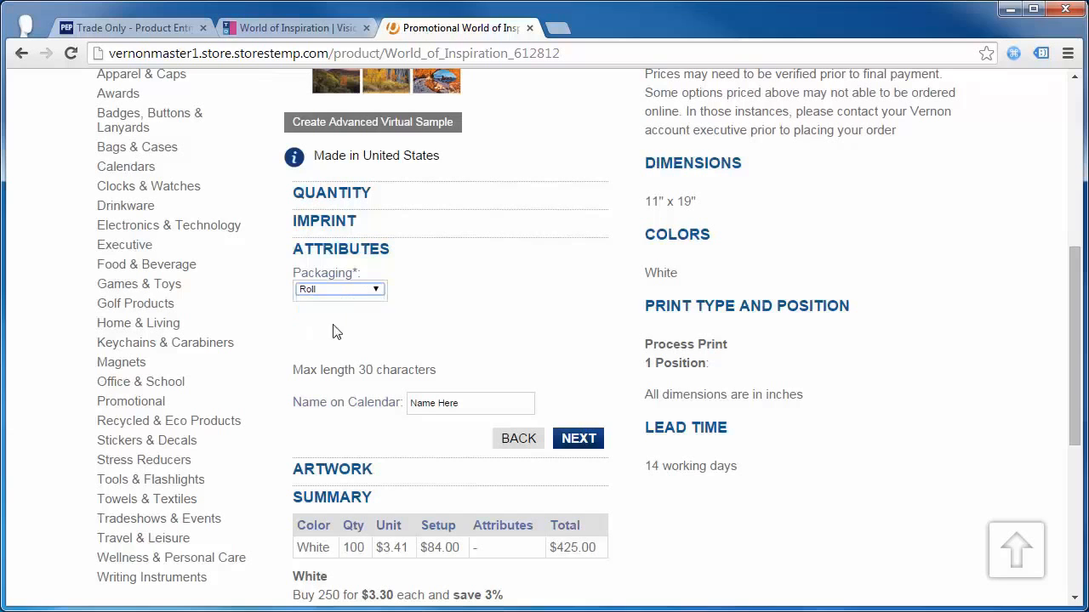
left_click(343, 291)
left_click(342, 323)
- Replace the 'Name Here' placeholder in Name on Calendar with a person's full name
left_click(494, 403)
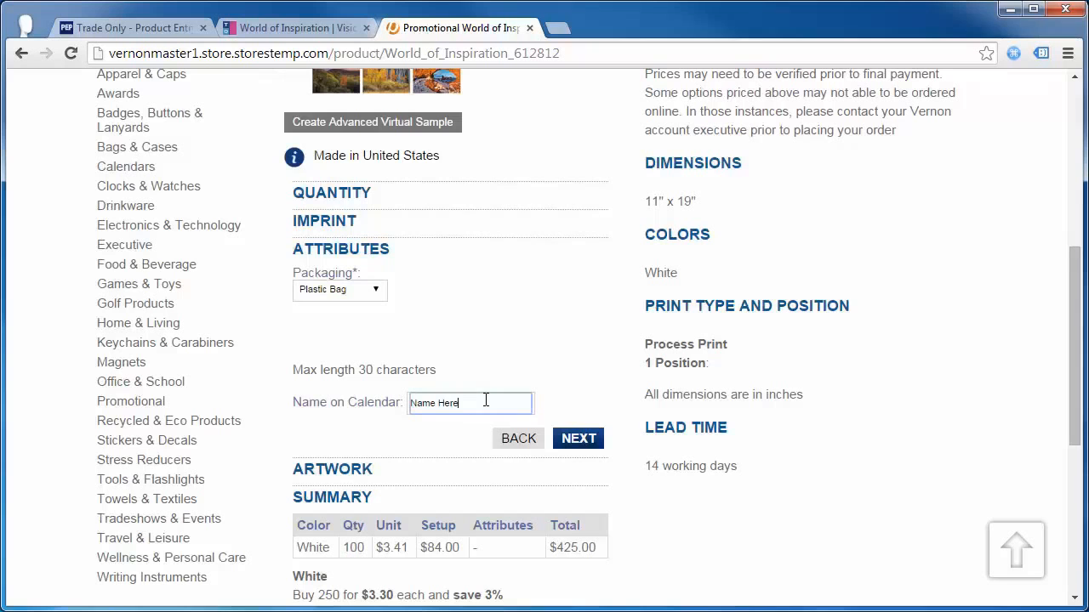
left_click_drag(491, 404, 306, 408)
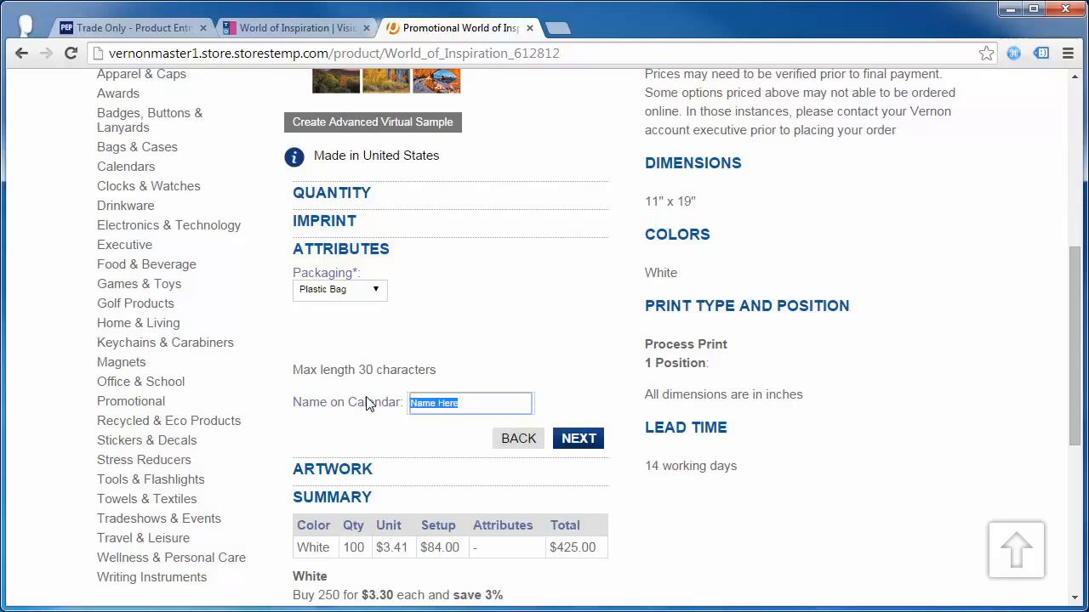
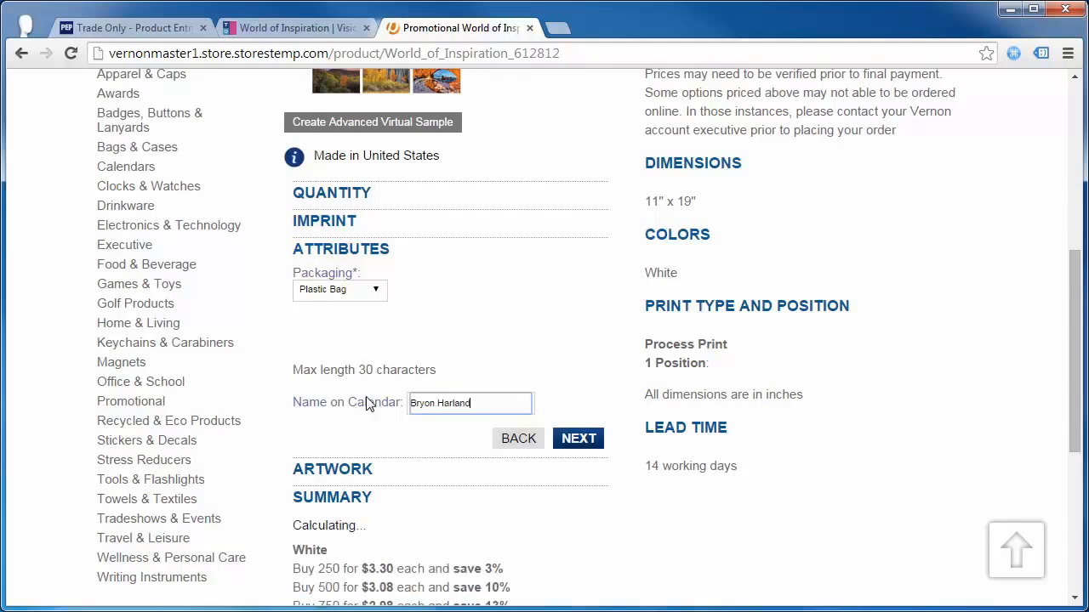
scroll(368, 404, "down", 1)
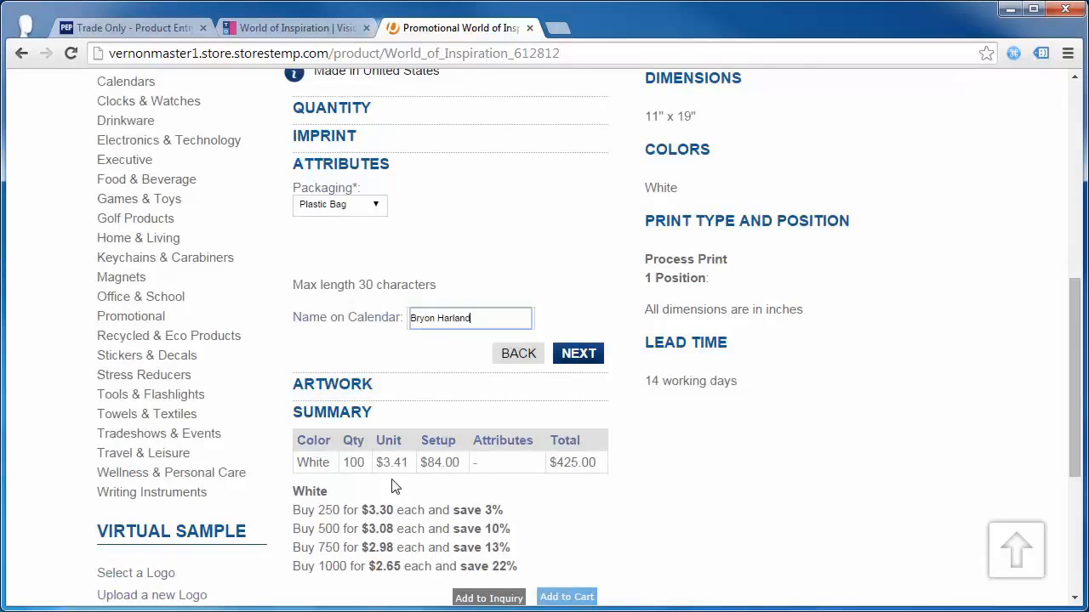